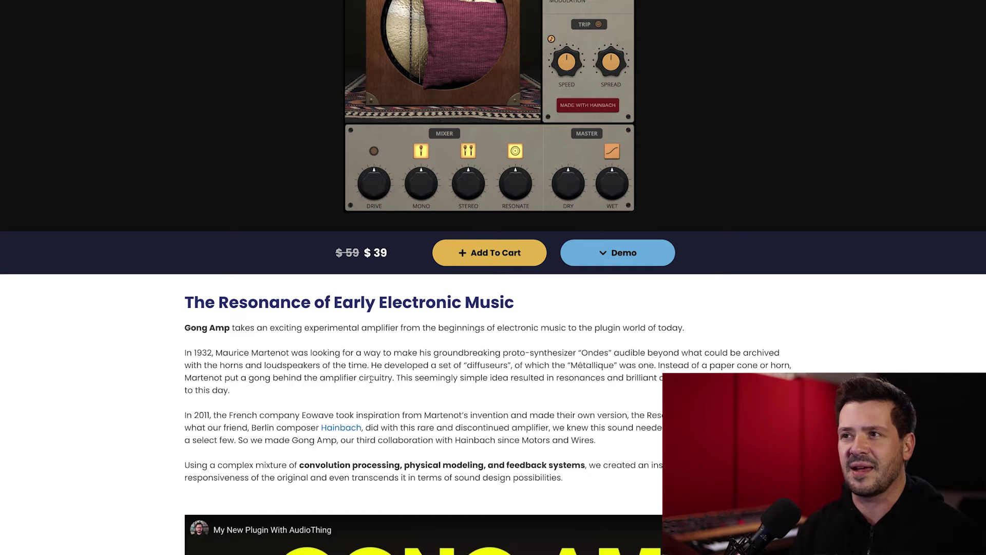
scroll(669, 322, "up", 5)
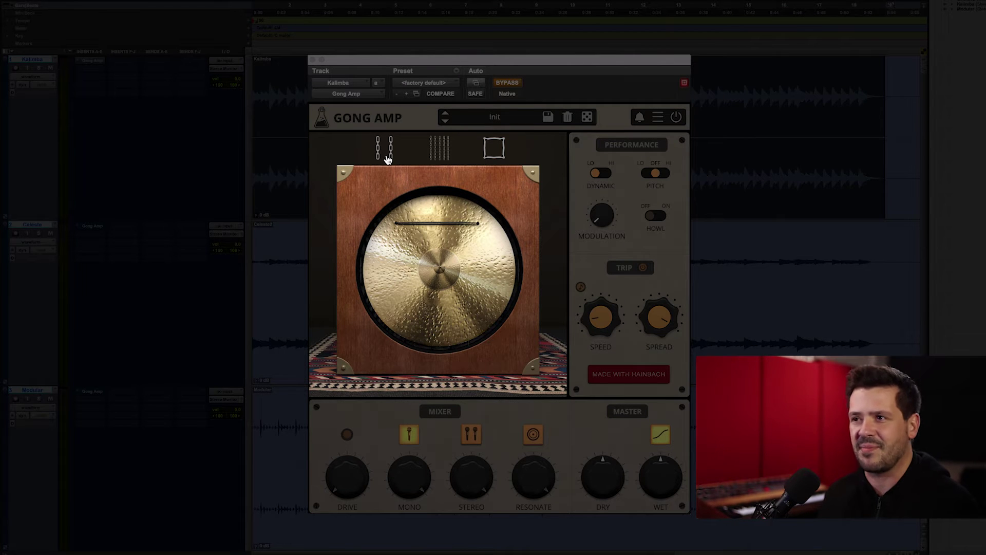
- Try the chains, strings and pillow on the gong one after another, and remove them all again
left_click(388, 159)
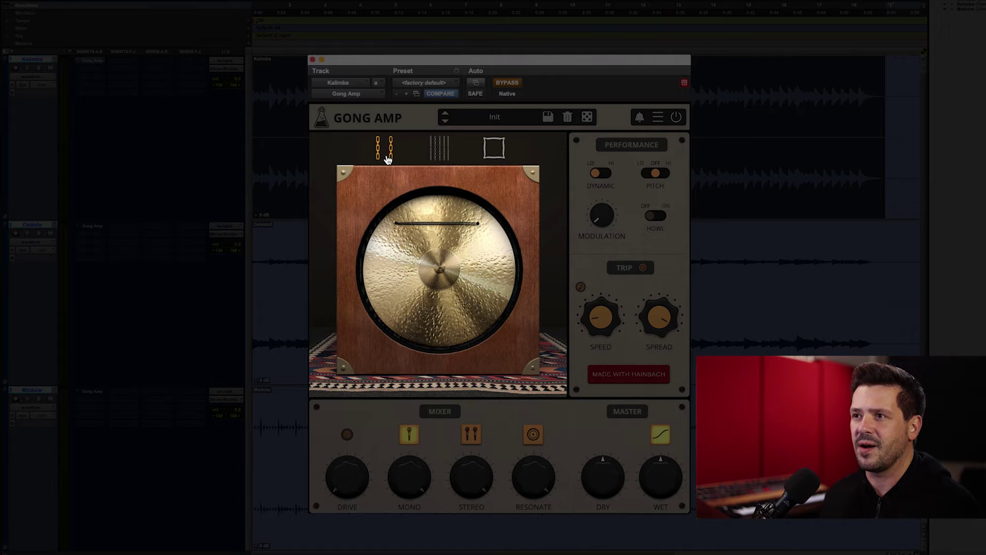
left_click(440, 147)
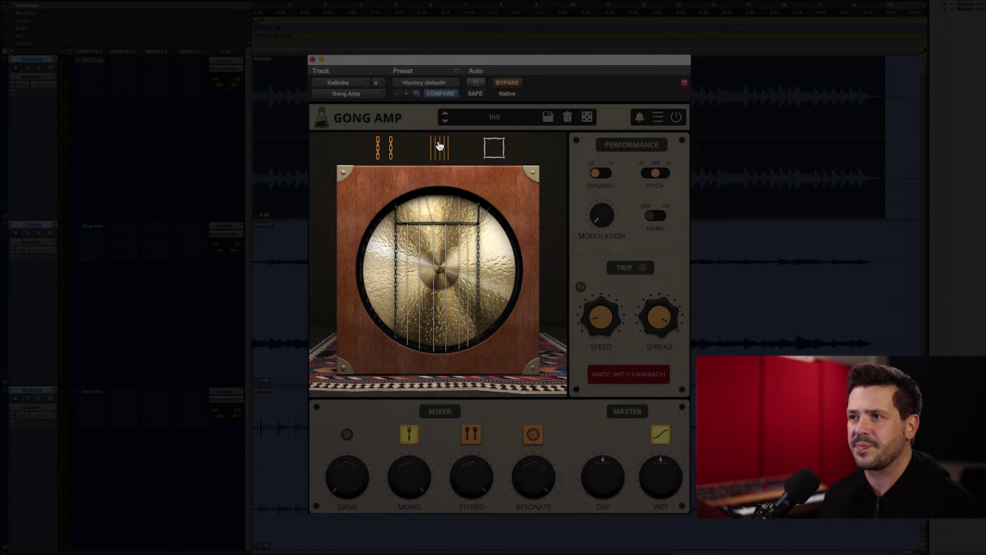
left_click(493, 148)
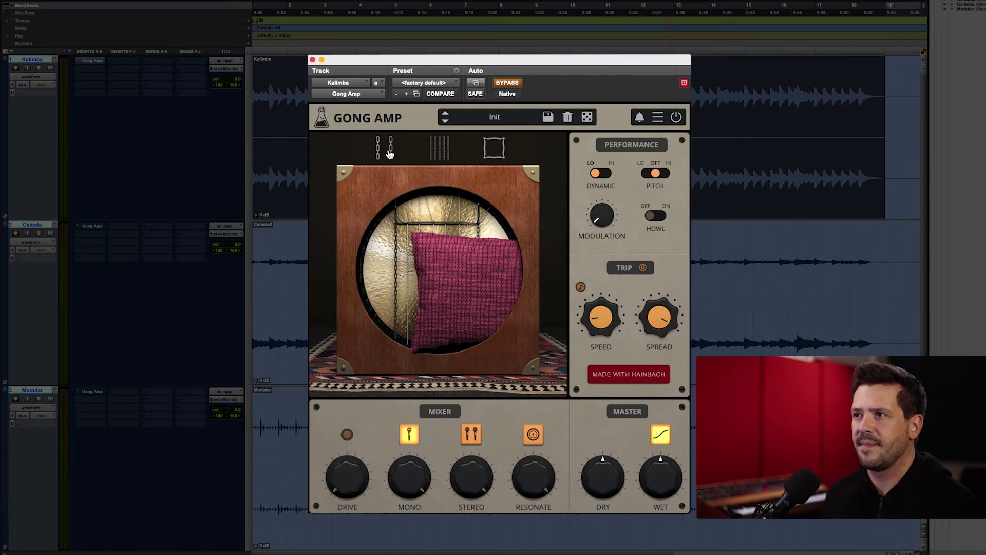
left_click(390, 153)
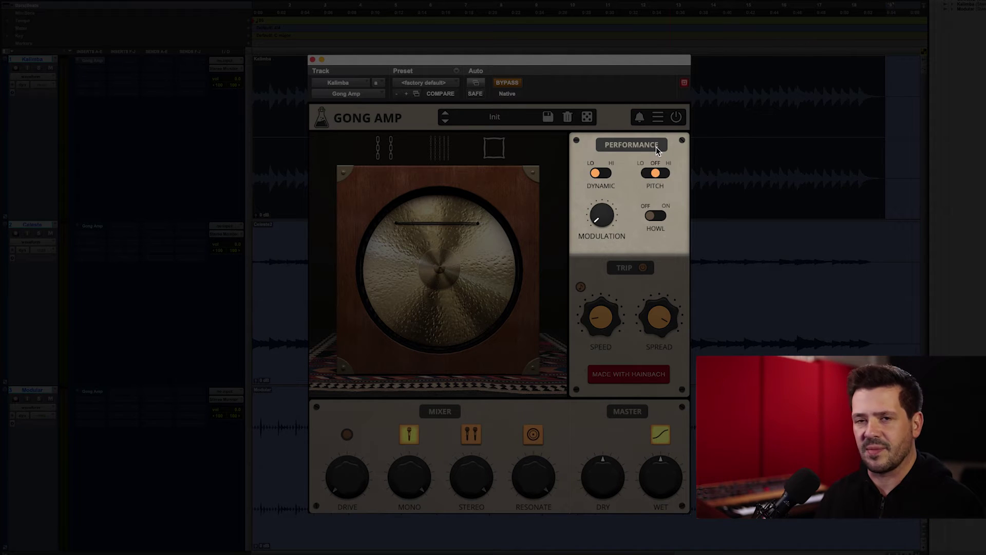
left_click(613, 270)
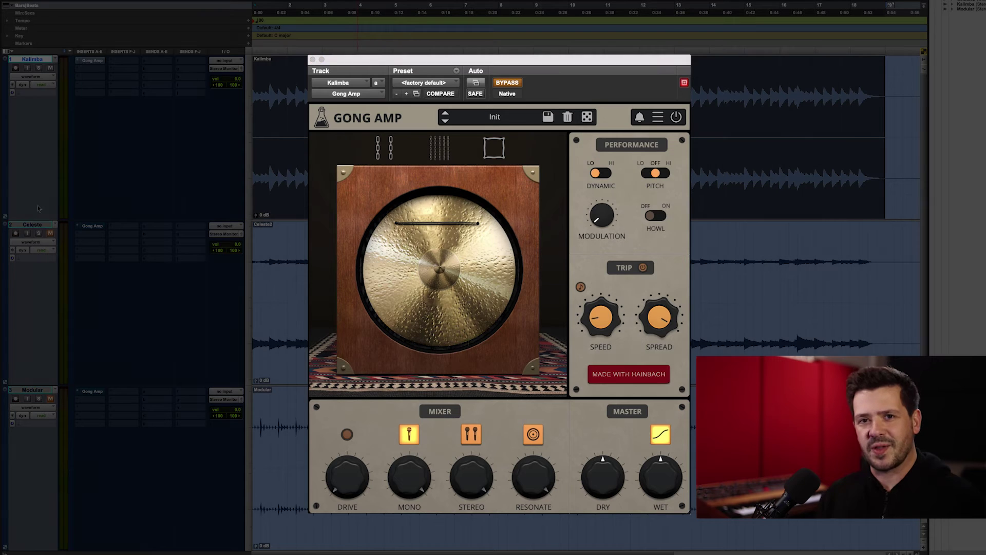
- Play the Kalimba track with Gong Amp bypassed, turn the bypass off and audition it through the plugin
left_click(38, 205)
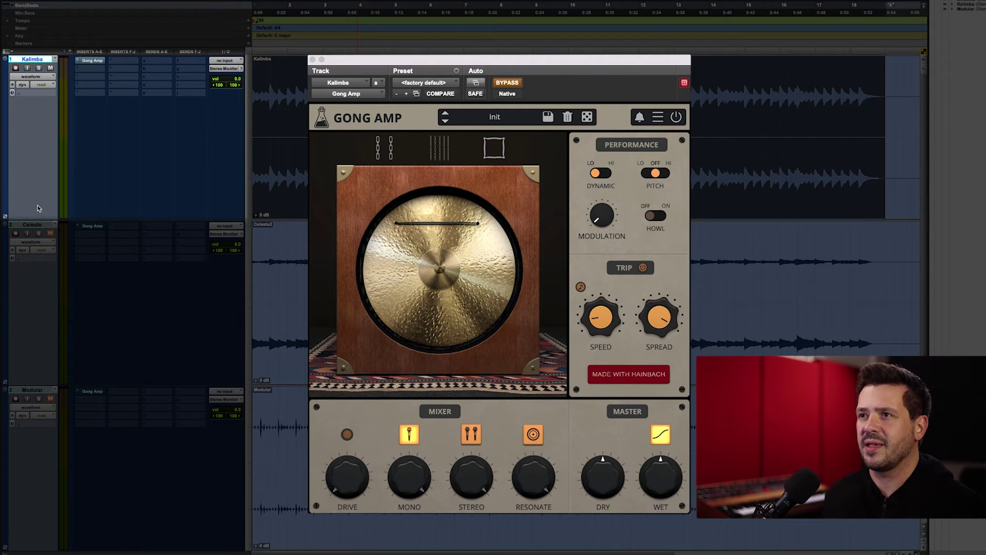
key("space")
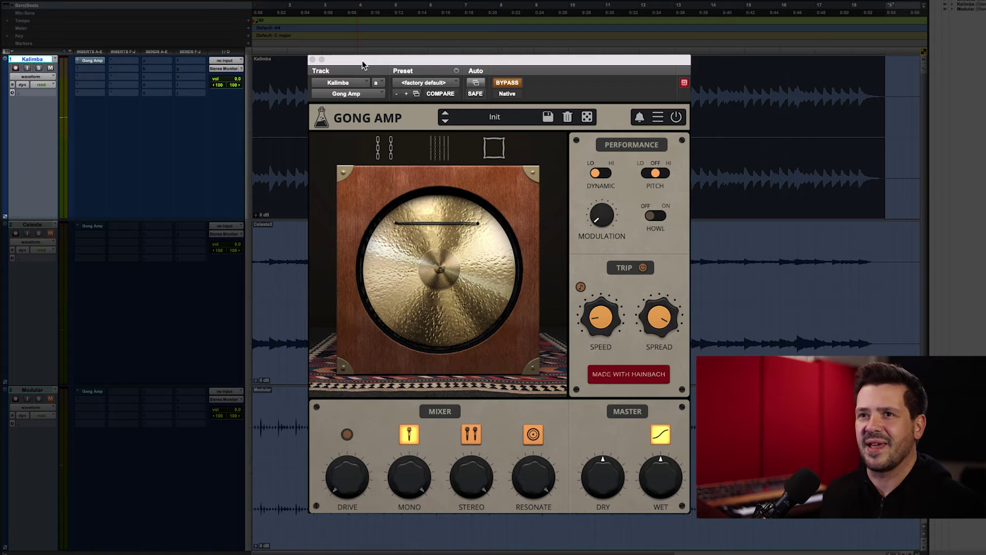
left_click(509, 82)
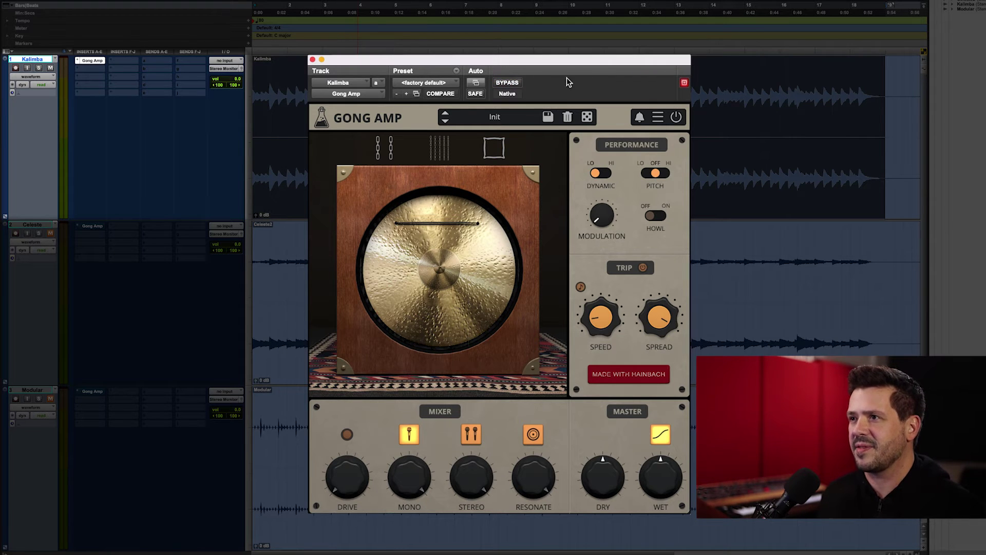
key("space")
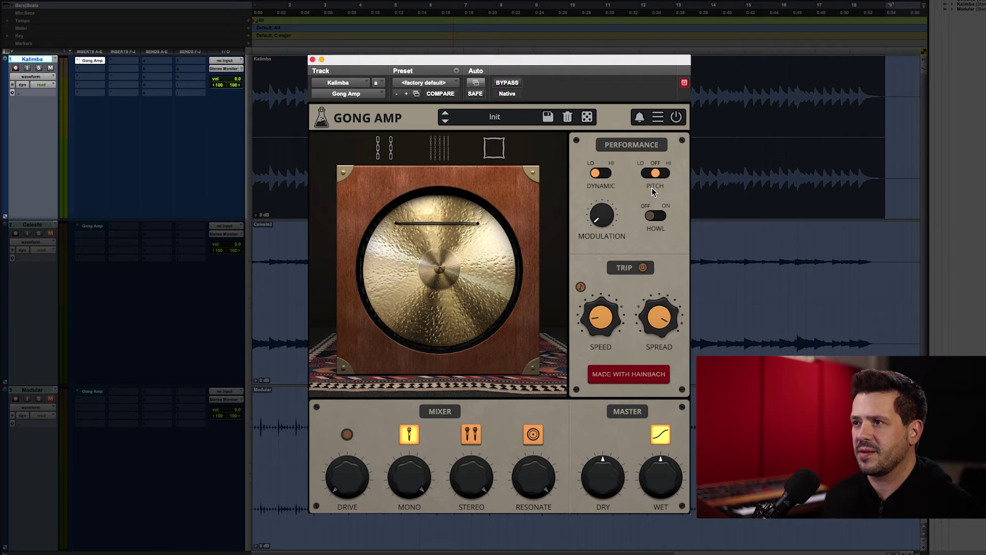
- Start playback of the Kalimba track and raise Gong Amp's Drive to 71%
key("space")
left_click_drag(354, 472, 366, 382)
left_click_drag(359, 438, 357, 454)
scroll(353, 472, "down", 1)
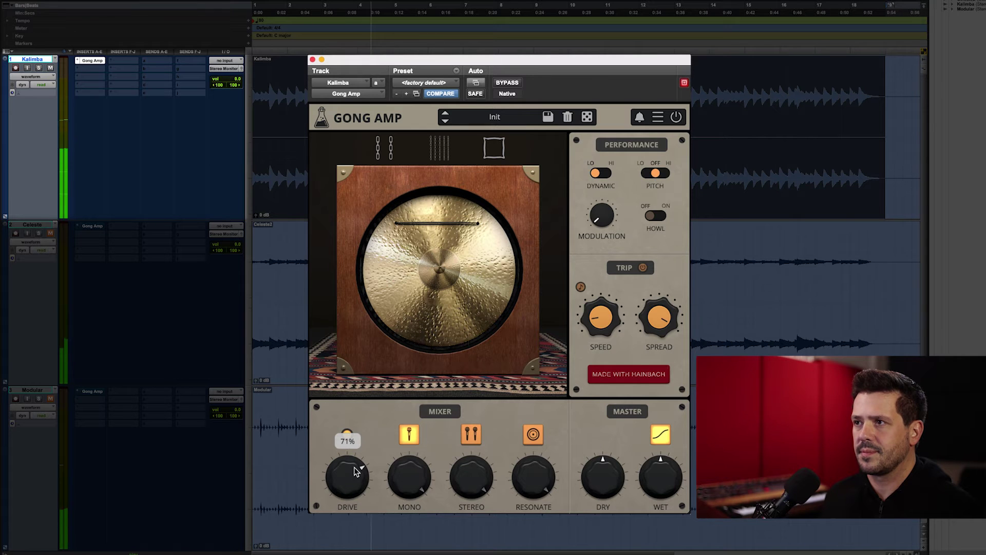
- Compare the HI and LO Dynamic settings while the track plays, leaving Dynamic at HI
left_click(606, 174)
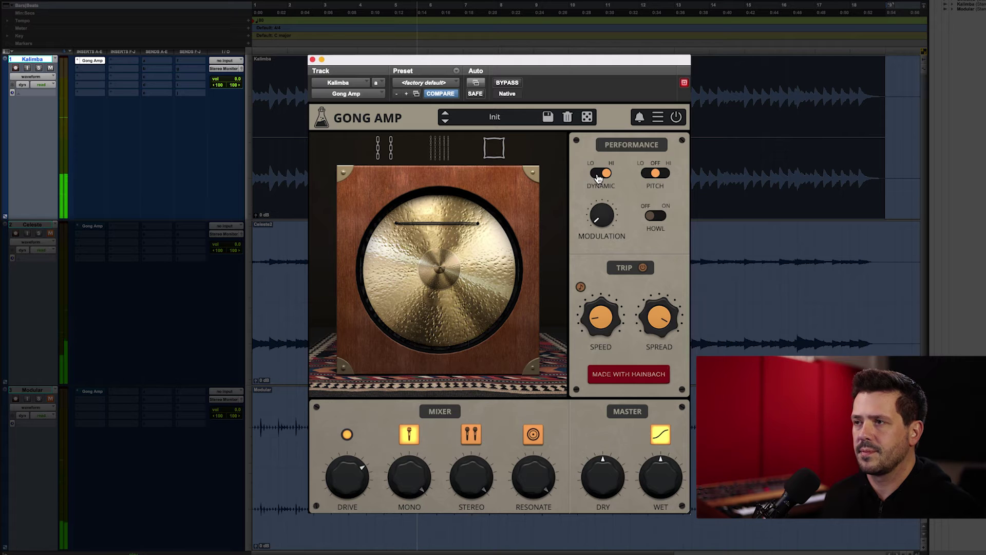
left_click(598, 175)
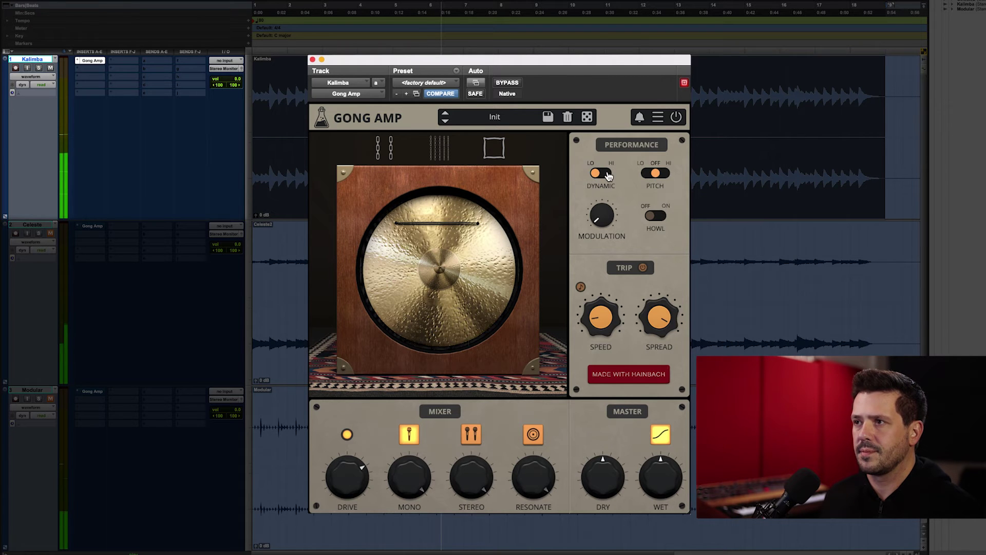
left_click(608, 176)
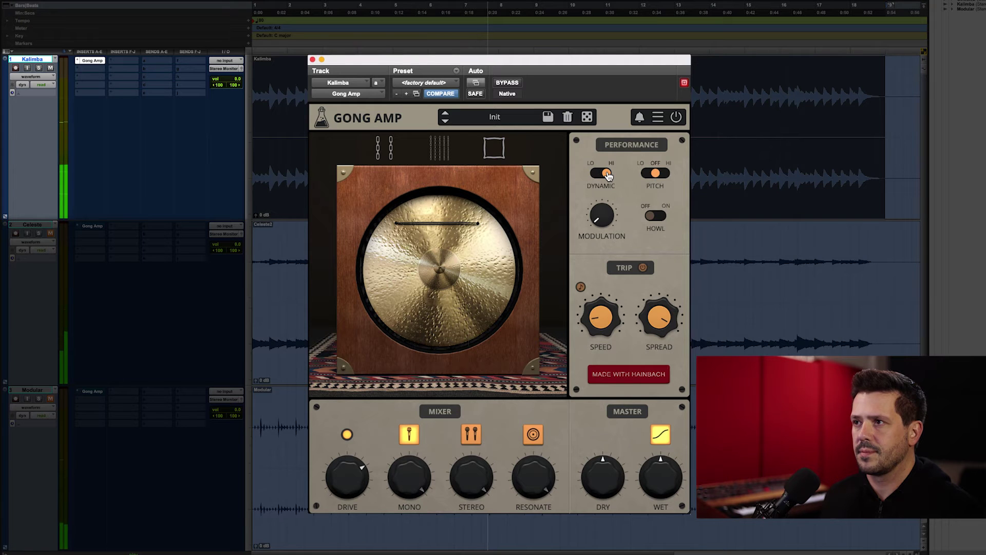
- Try Pitch at LO and HI plus the Howl switch on the playing Kalimba, returning both to OFF
left_click(647, 176)
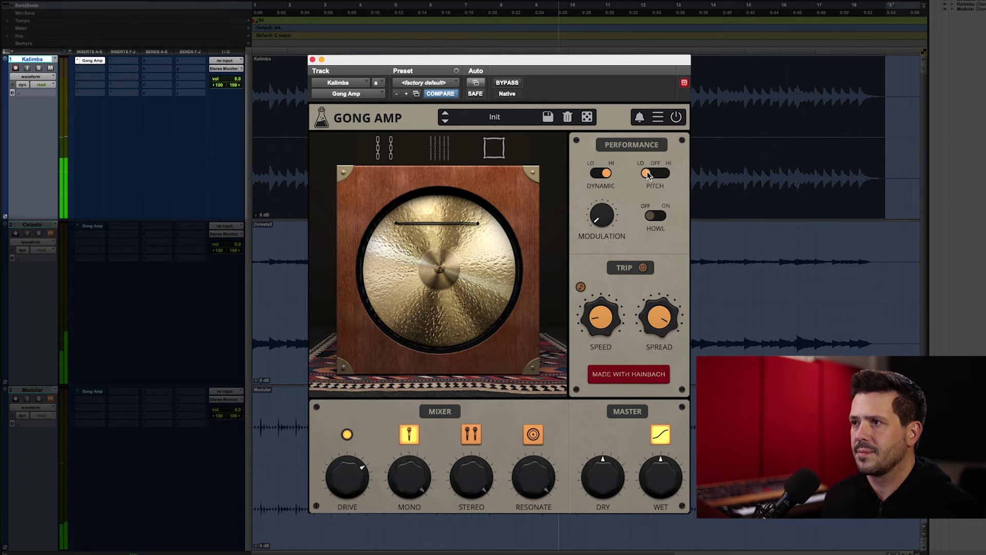
left_click(666, 174)
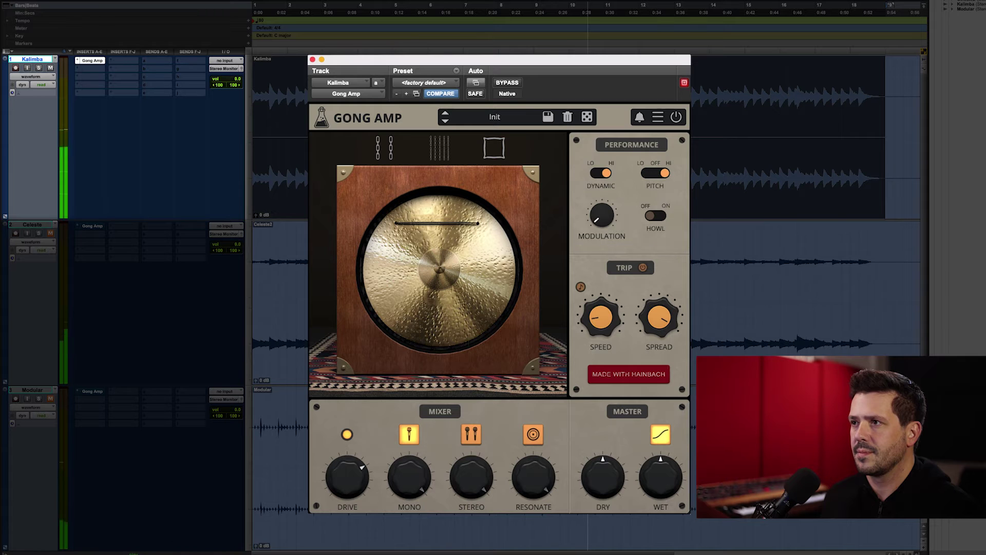
left_click(659, 175)
left_click(657, 216)
left_click_drag(612, 219, 640, 220)
left_click(642, 218)
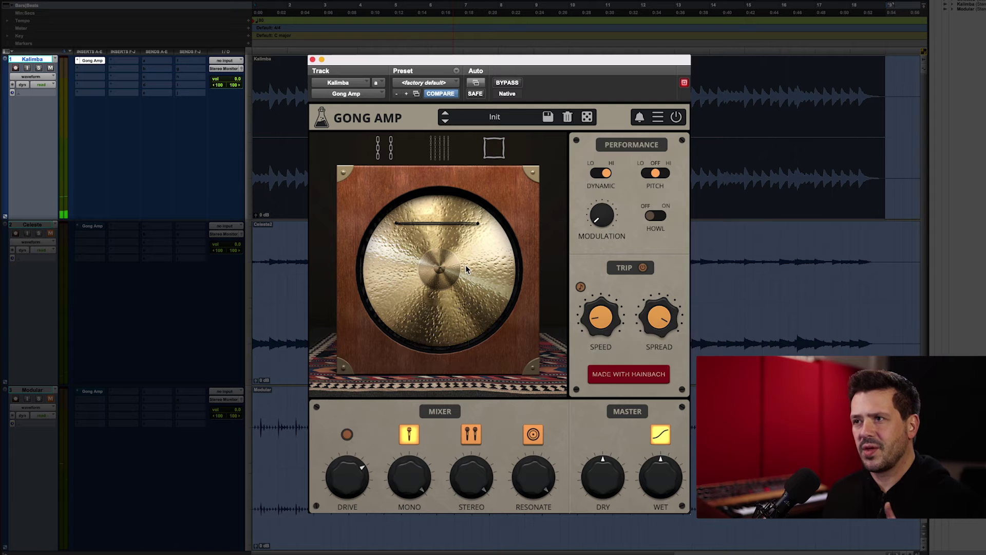
- Audition the chains and strings on the gong during playback, and leave only the pillow in place
left_click(489, 148)
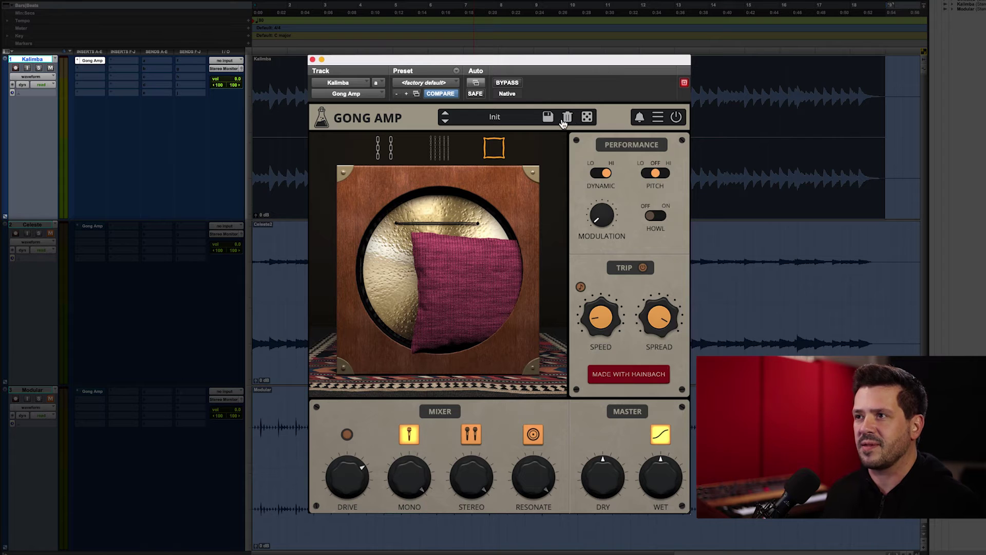
left_click(496, 151)
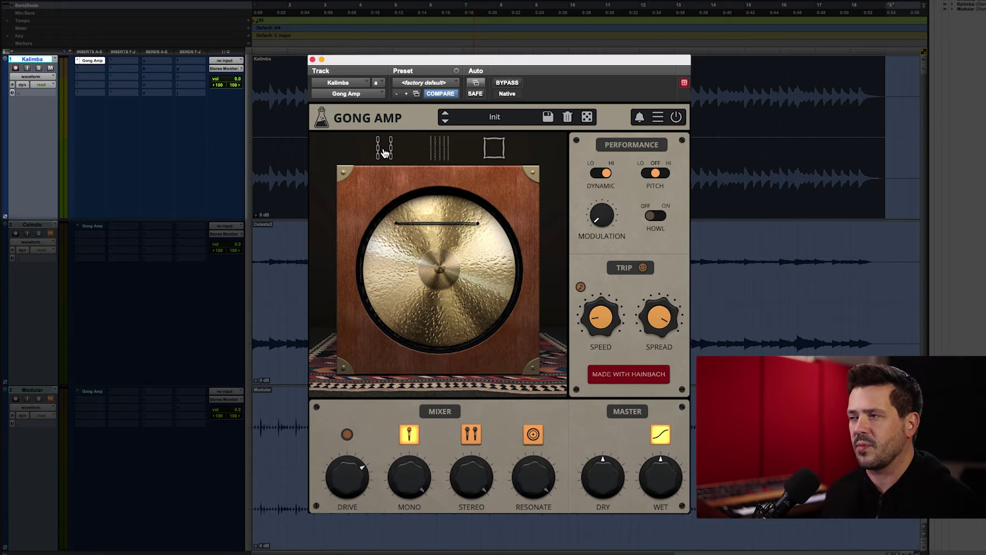
key("space")
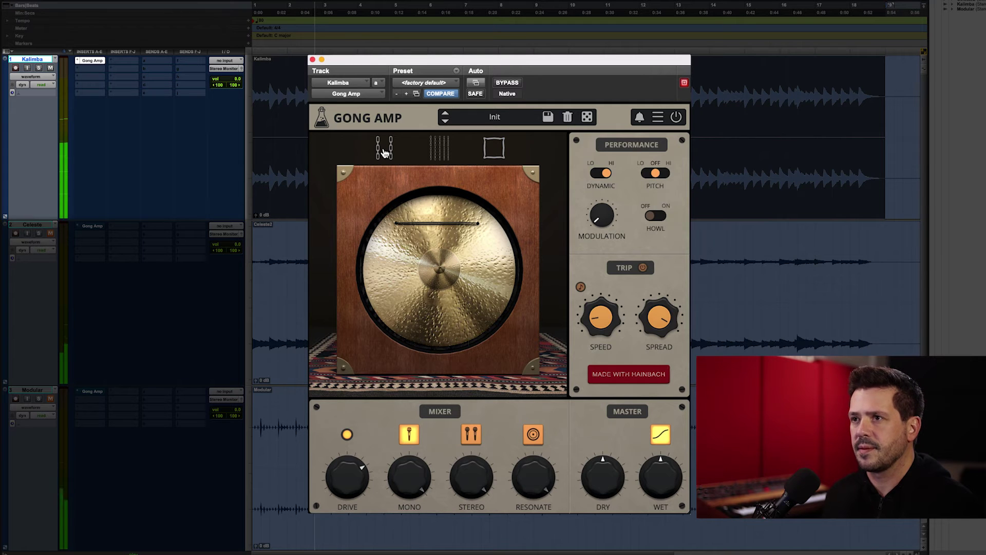
left_click(385, 150)
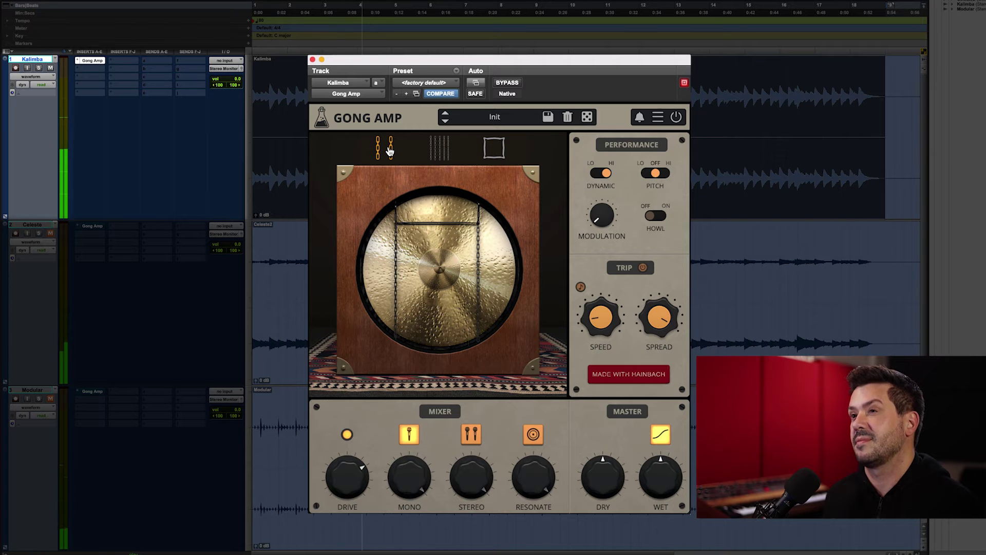
left_click(439, 149)
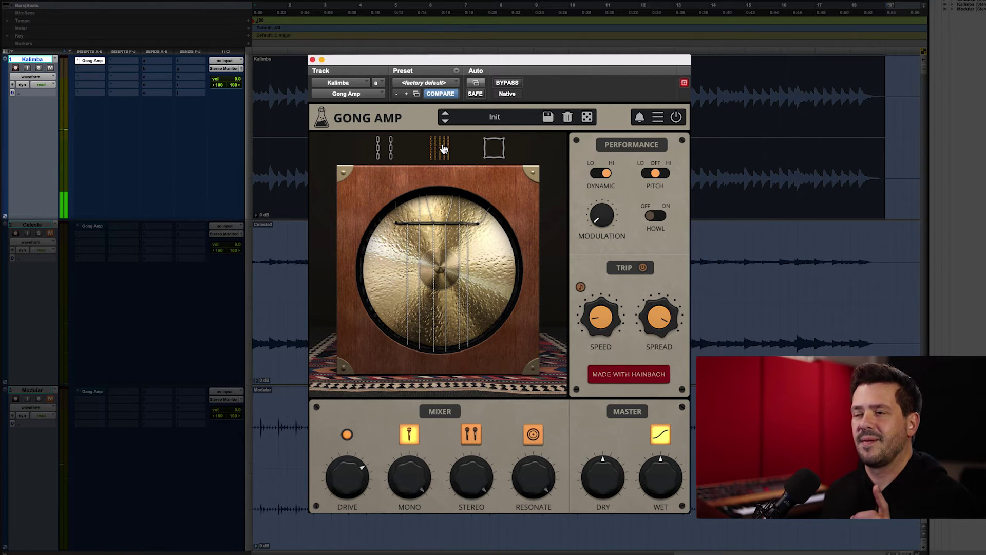
left_click(497, 149)
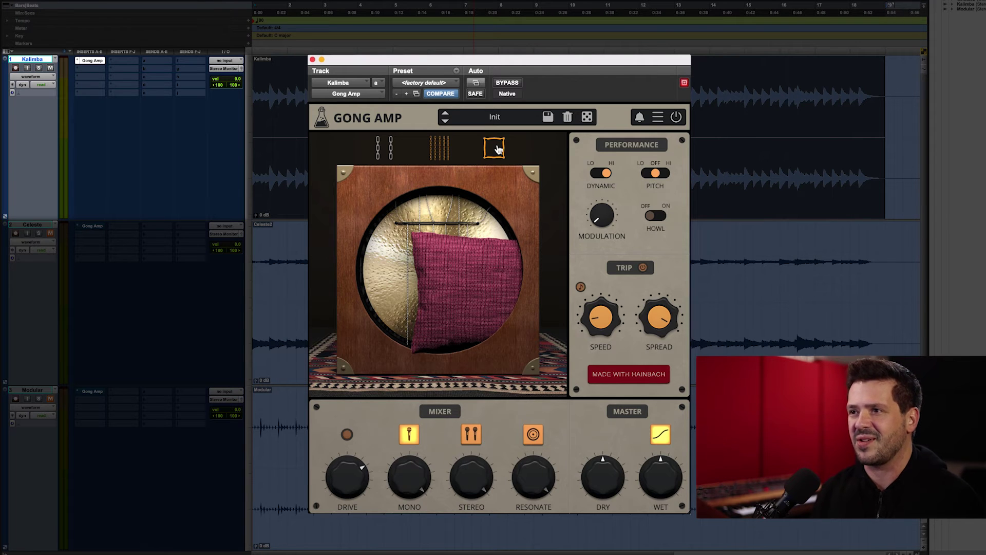
left_click(438, 149)
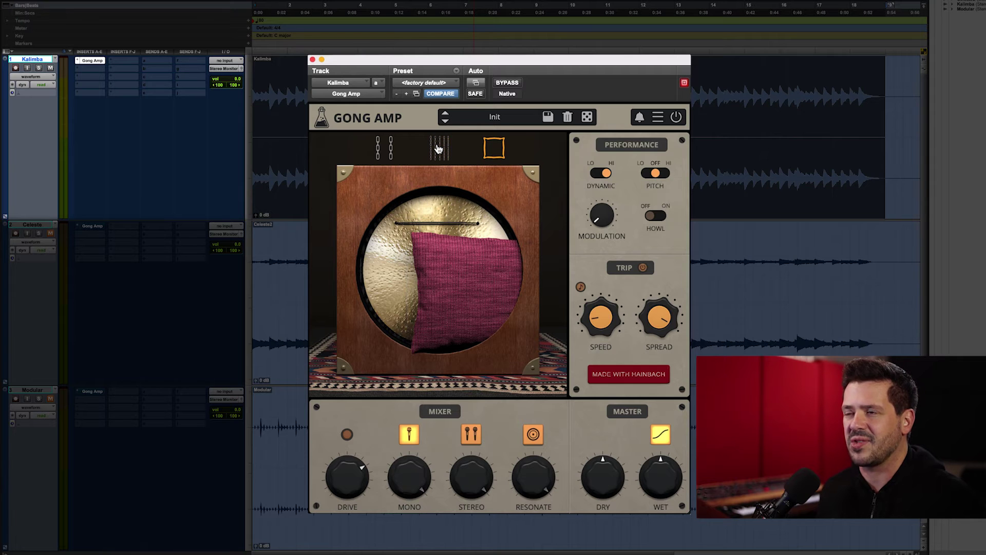
- Play the Kalimba, compare the gong without and with the pillow, and set Dynamic to LO
key("space")
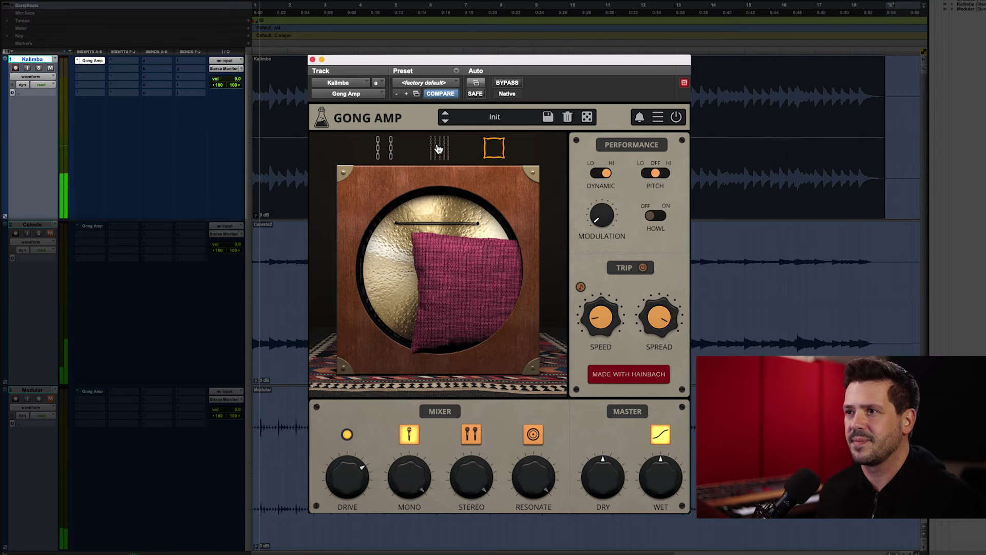
left_click(495, 150)
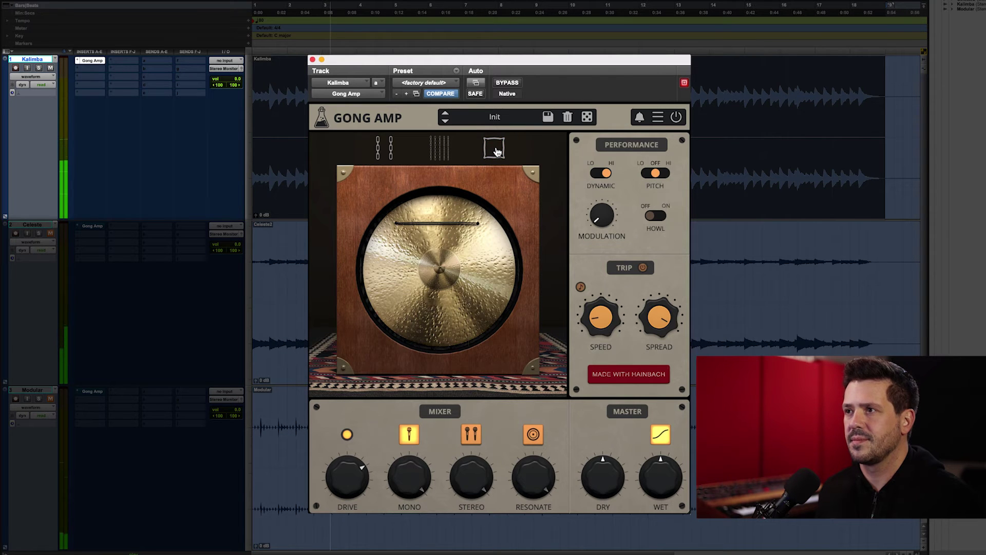
left_click(495, 150)
left_click(596, 173)
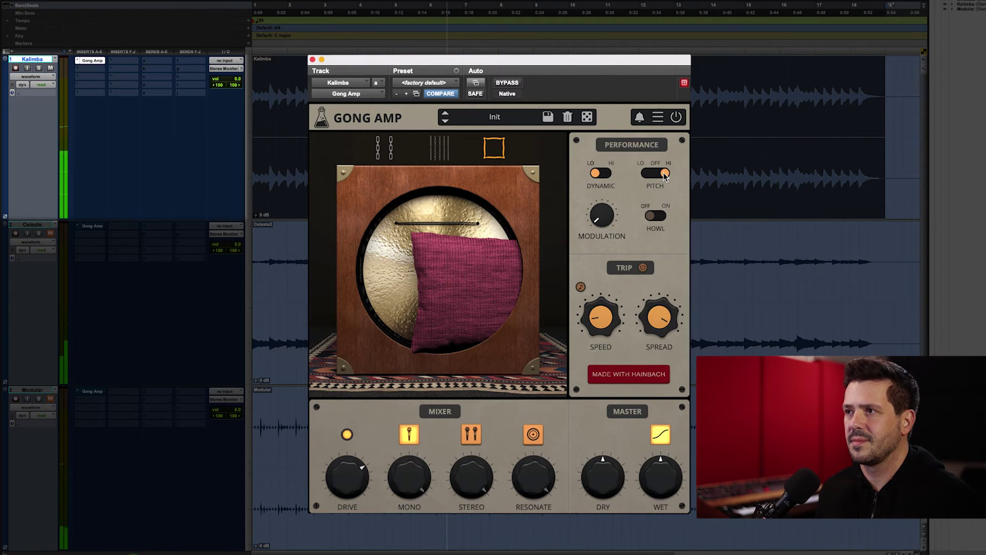
- Compare Pitch at HI and LO with the pillow on, stop playback and set Pitch to OFF
left_click_drag(665, 176, 651, 174)
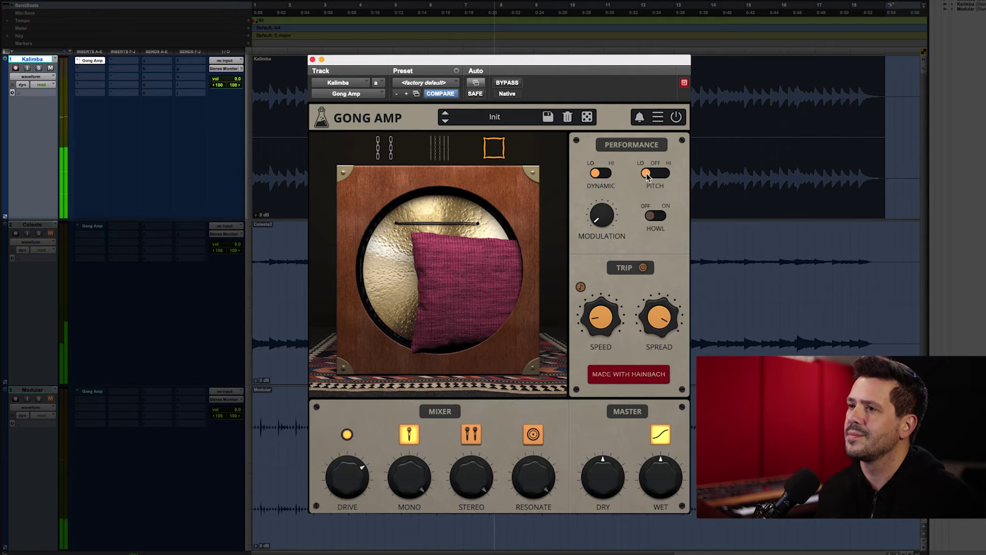
left_click_drag(647, 176, 665, 174)
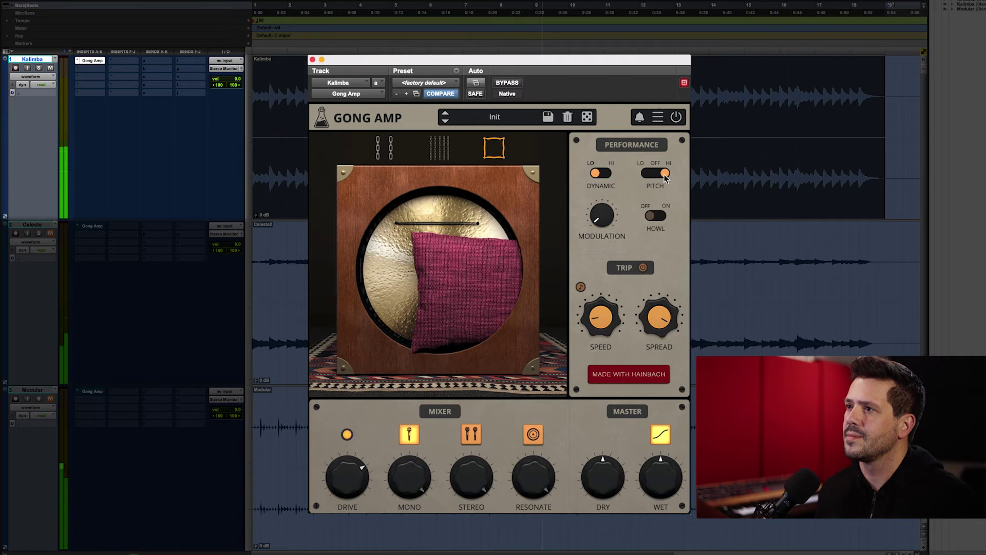
left_click_drag(665, 175, 650, 174)
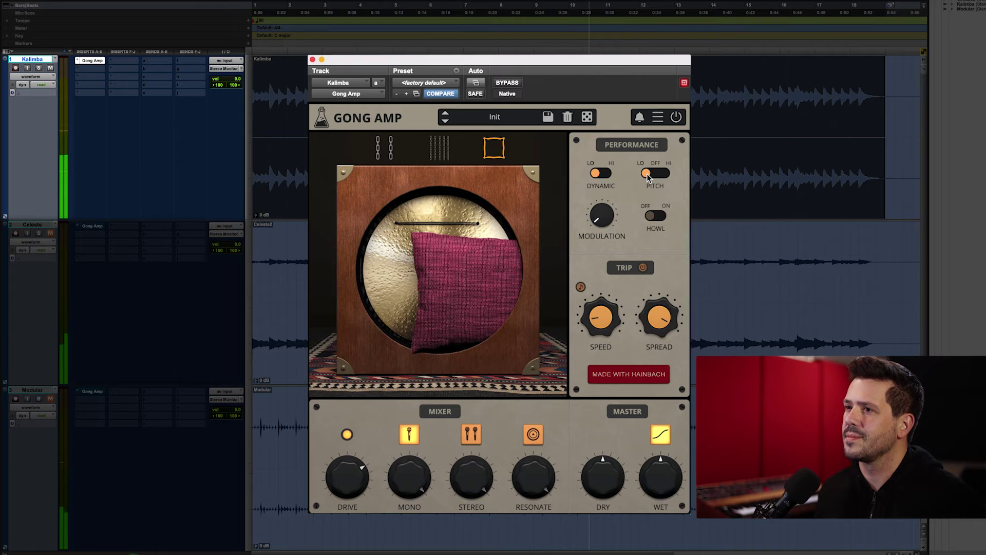
key("space")
left_click_drag(648, 177, 659, 176)
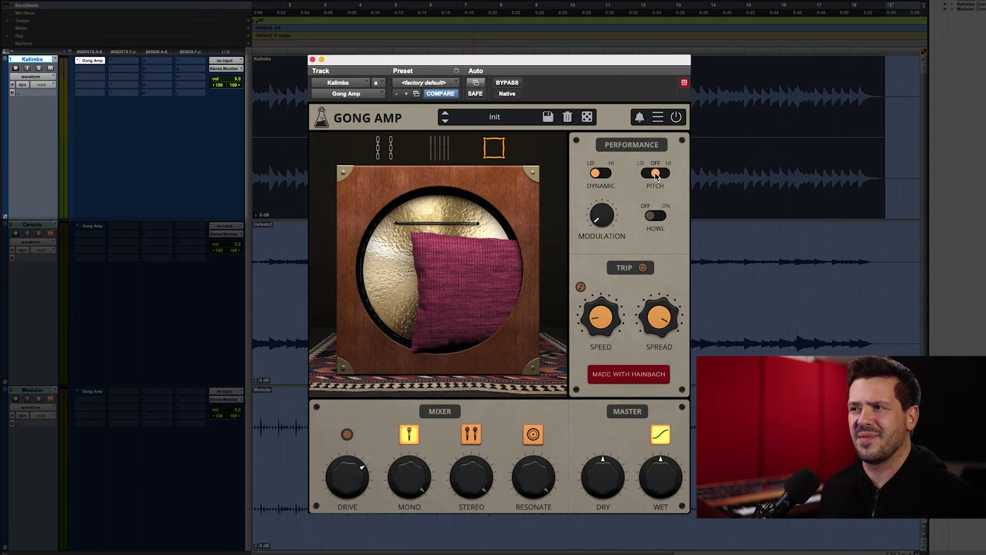
- Replay the Kalimba with Pitch at HI, switch it to LO and compare the gong without and with the pillow
left_click_drag(656, 176, 676, 175)
key("space")
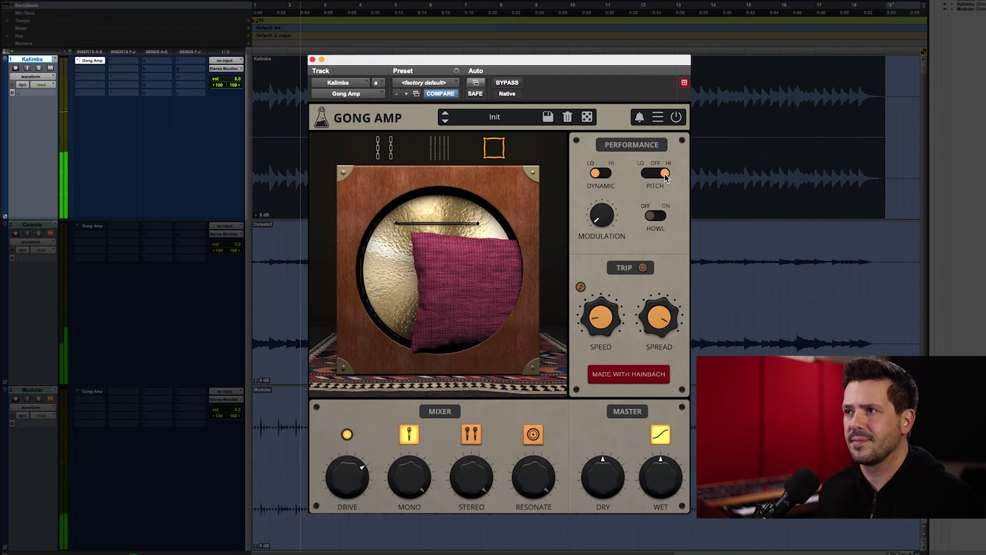
left_click(646, 176)
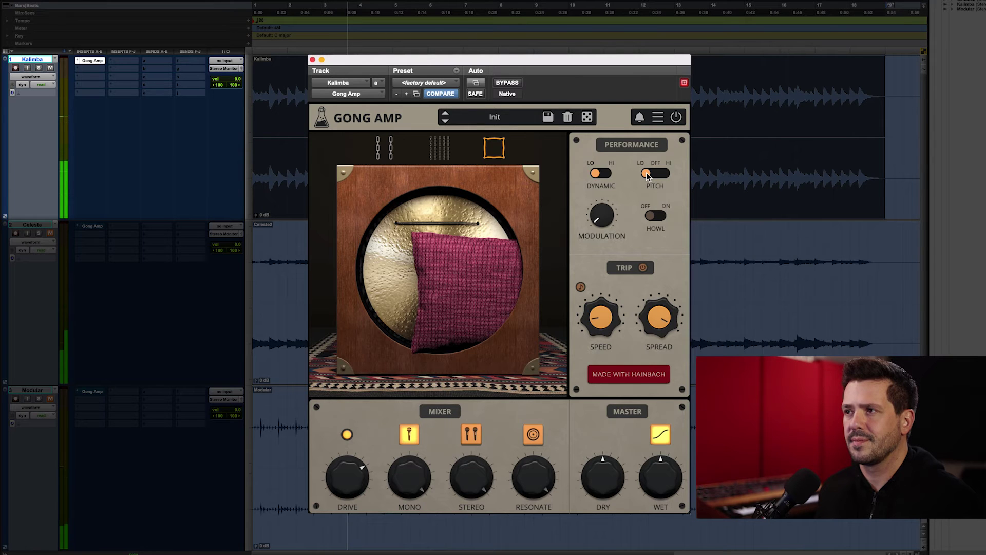
left_click(496, 150)
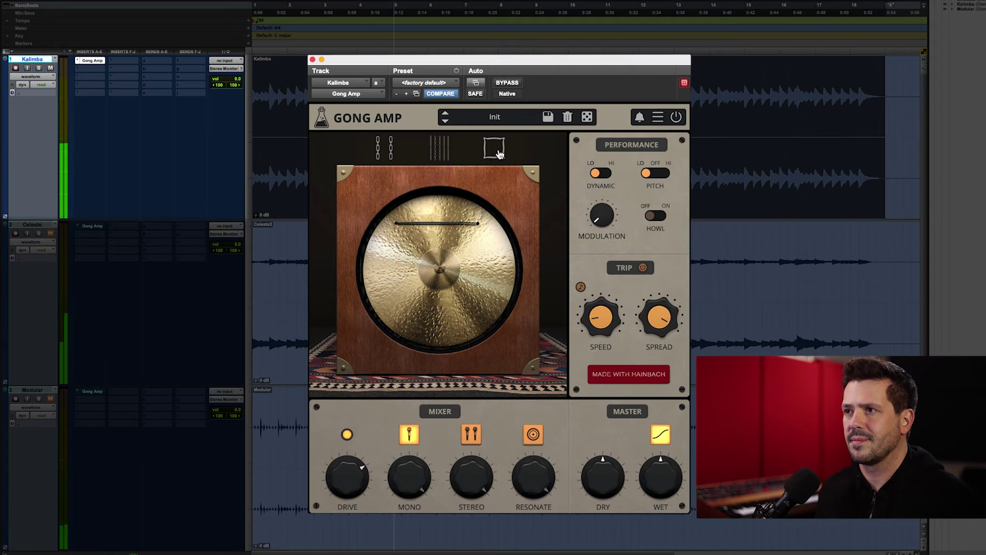
left_click(496, 150)
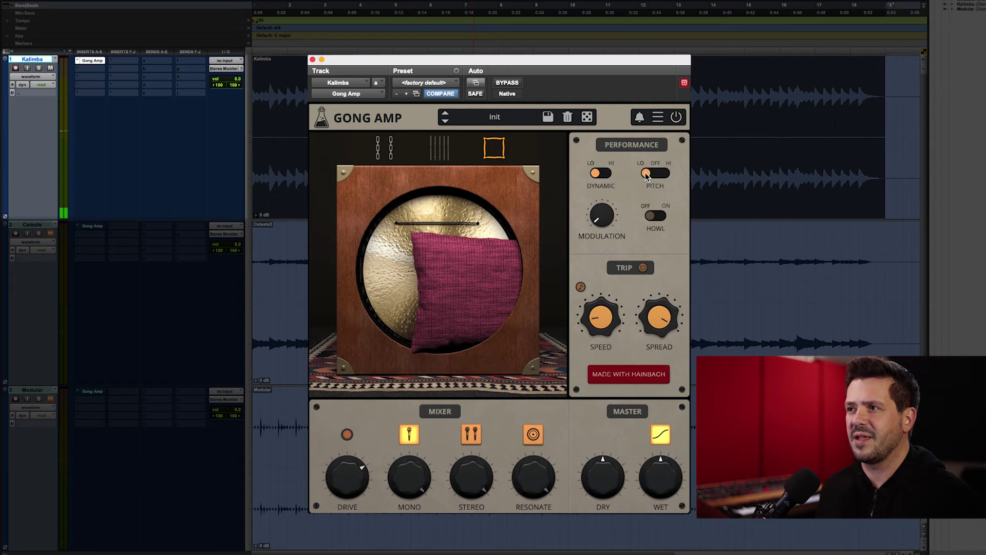
- Audition the bare gong through the stereo microphones instead of the mono one, with Pitch OFF and Drive turned down
left_click_drag(646, 176, 657, 177)
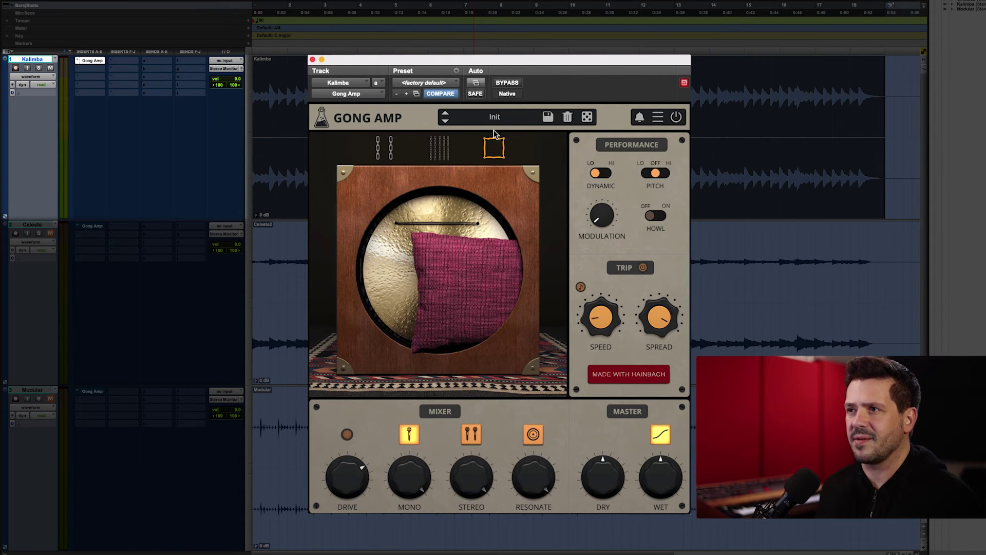
left_click(494, 148)
left_click(470, 436)
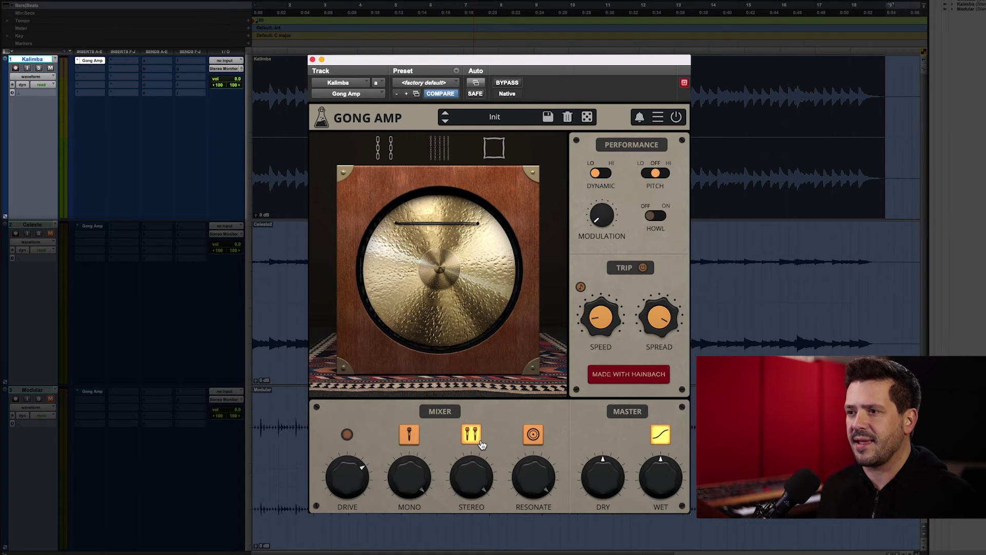
key("space")
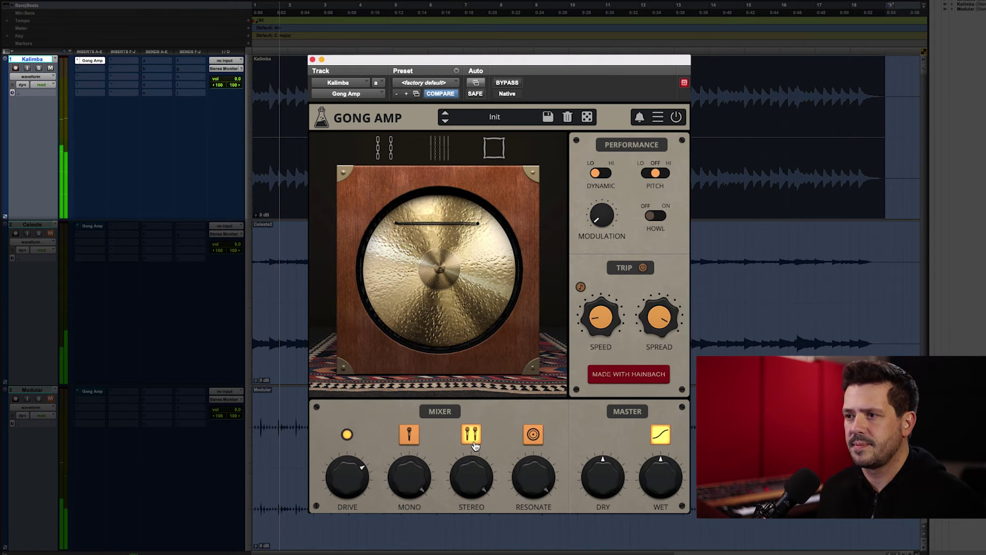
left_click_drag(340, 480, 332, 512)
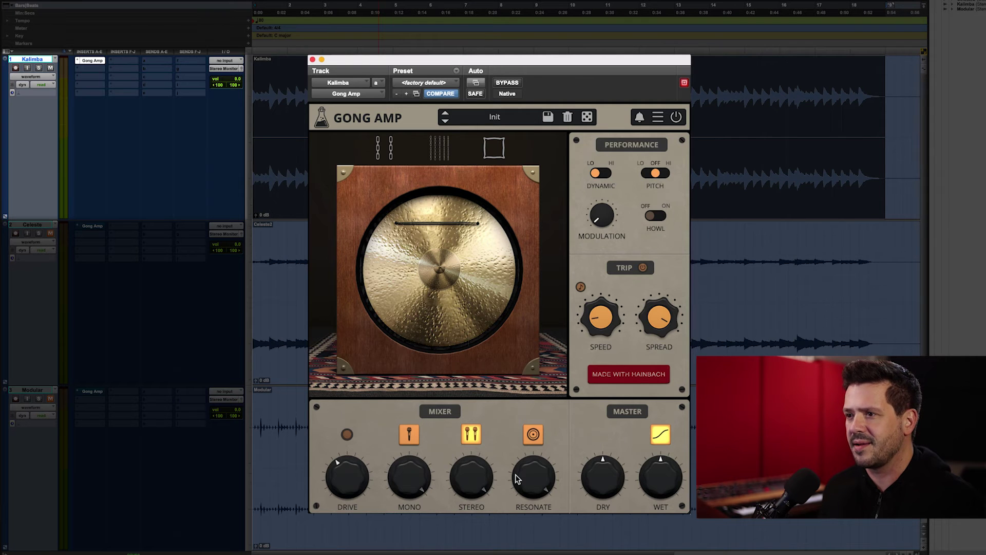
- Replay the Kalimba, enable the Resonate channel and raise its level up from the minimum
key("space")
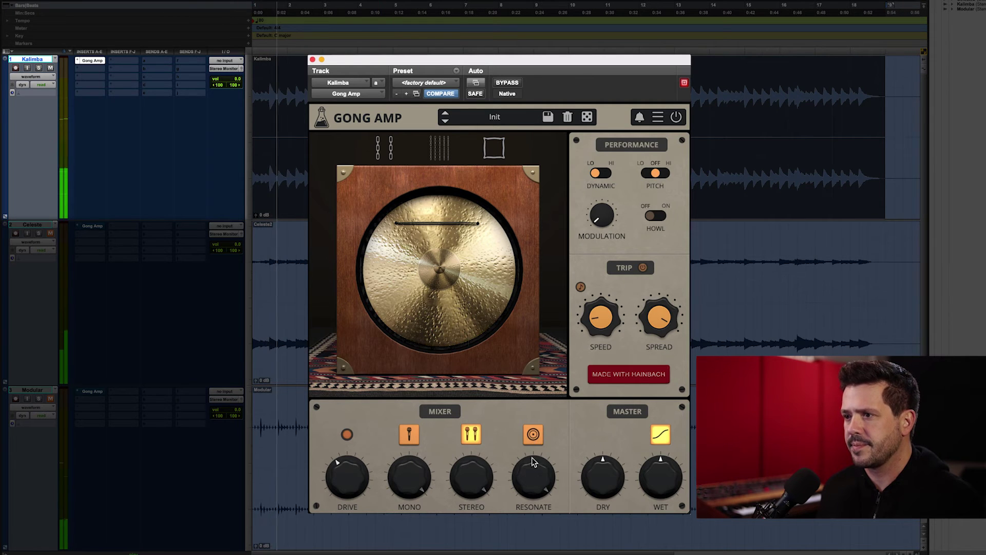
left_click_drag(534, 476, 533, 513)
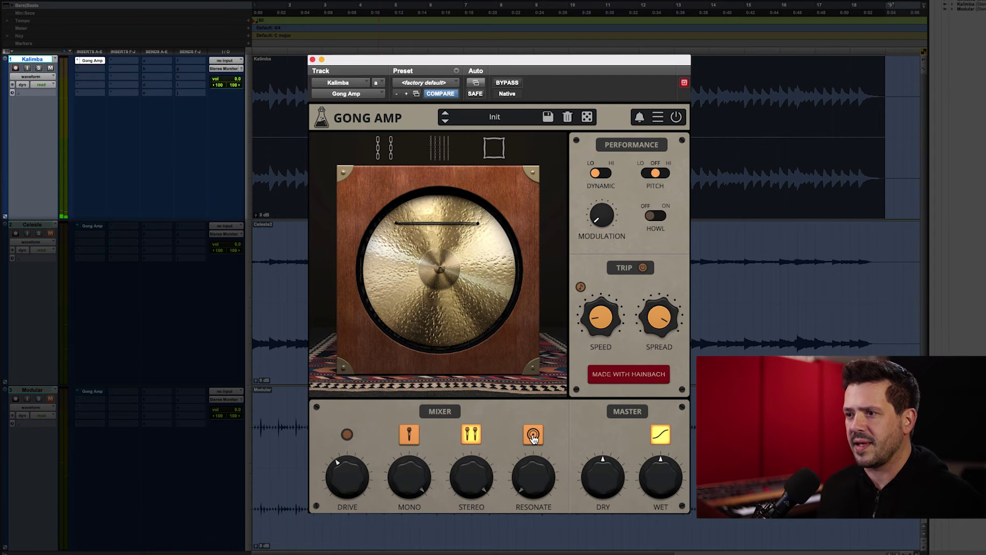
left_click(533, 437)
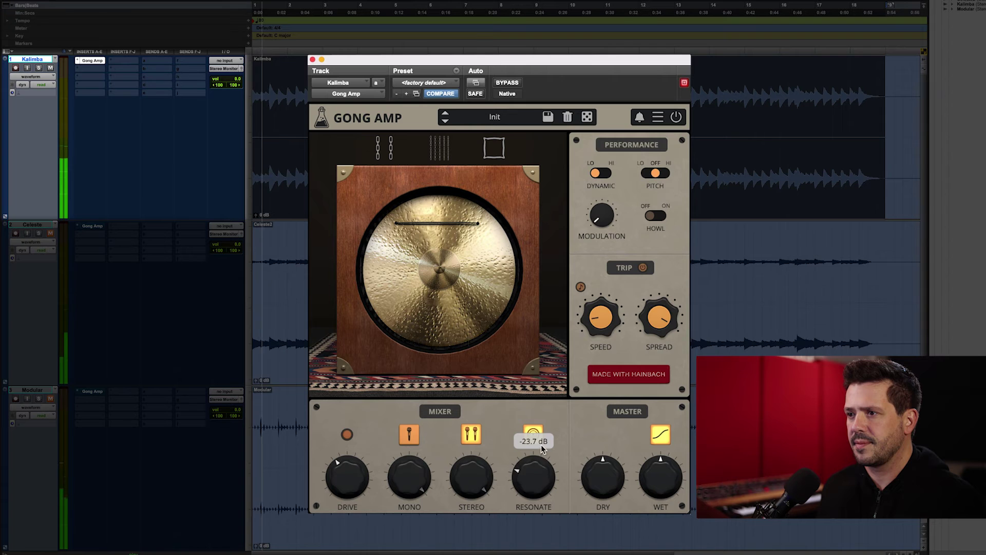
left_click_drag(545, 425, 557, 378)
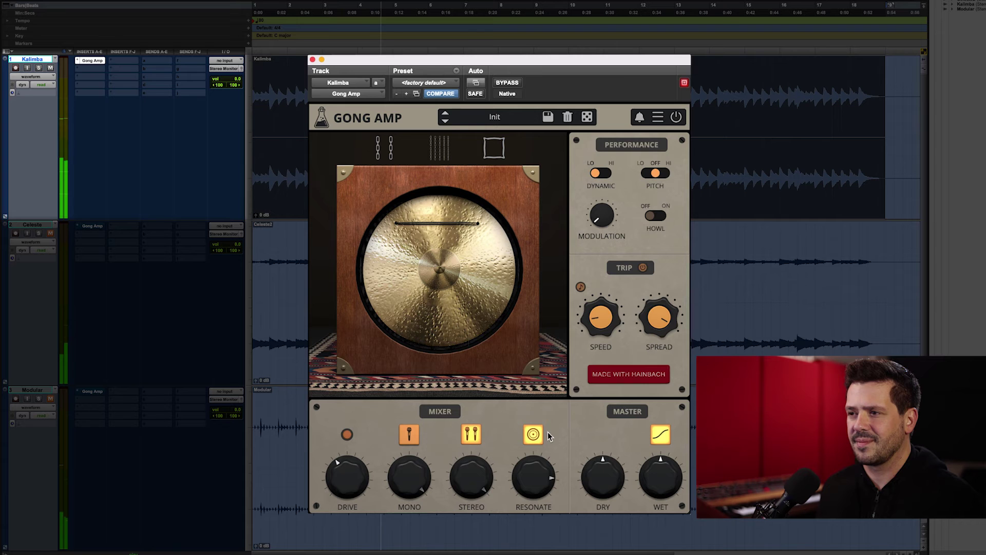
left_click_drag(540, 473, 540, 470)
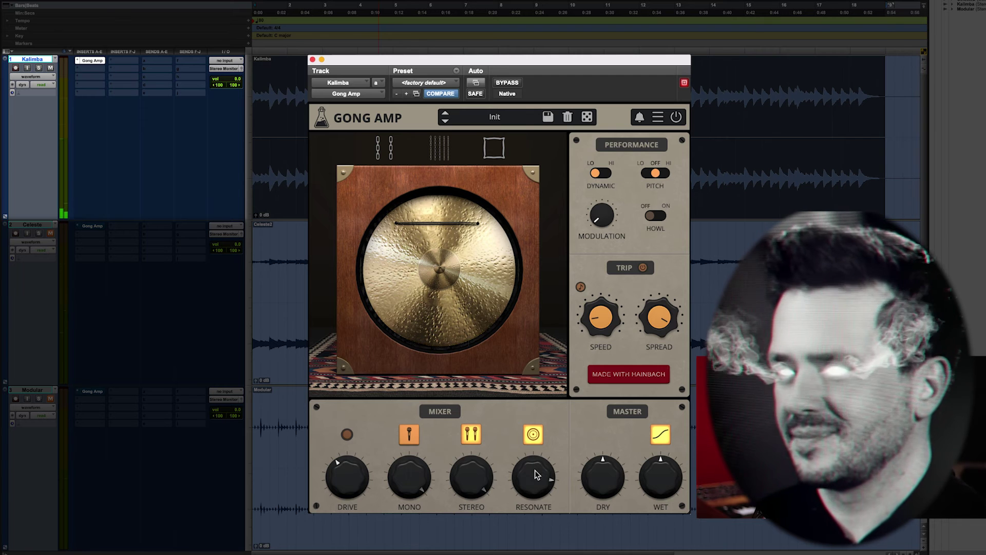
- Replay the Kalimba and turn the Dry level down to -inf to hear only the wet signal
key("space")
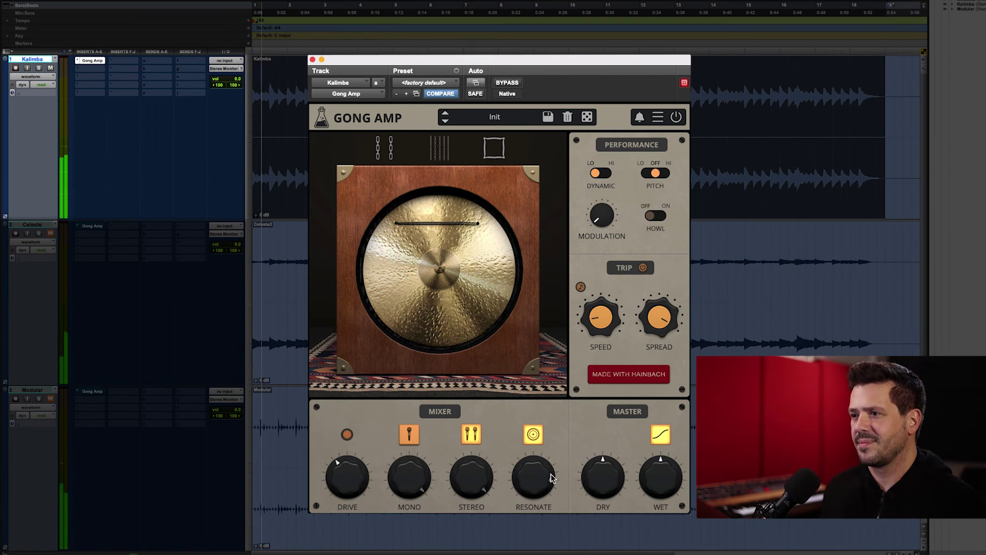
left_click_drag(552, 478, 551, 479)
left_click_drag(604, 477, 571, 511)
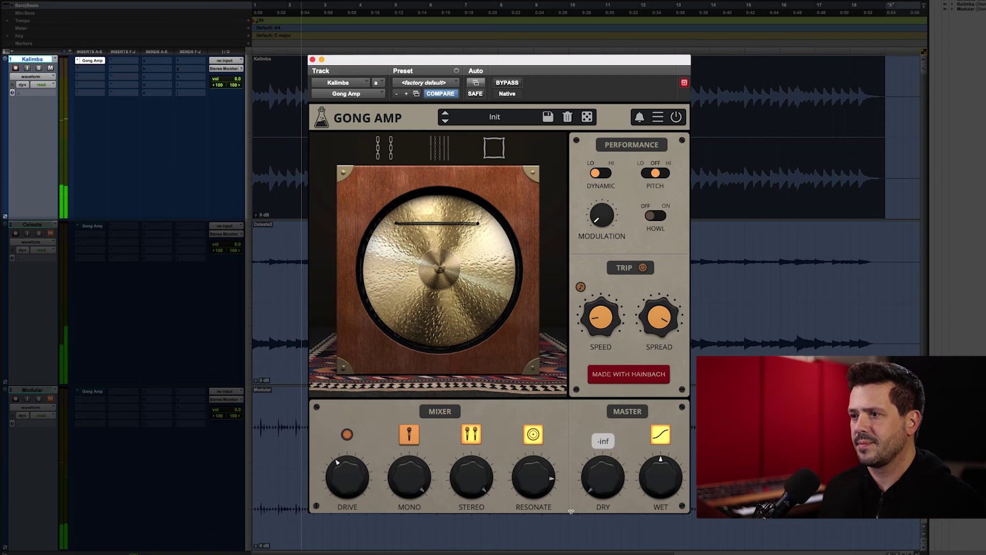
left_click(534, 471)
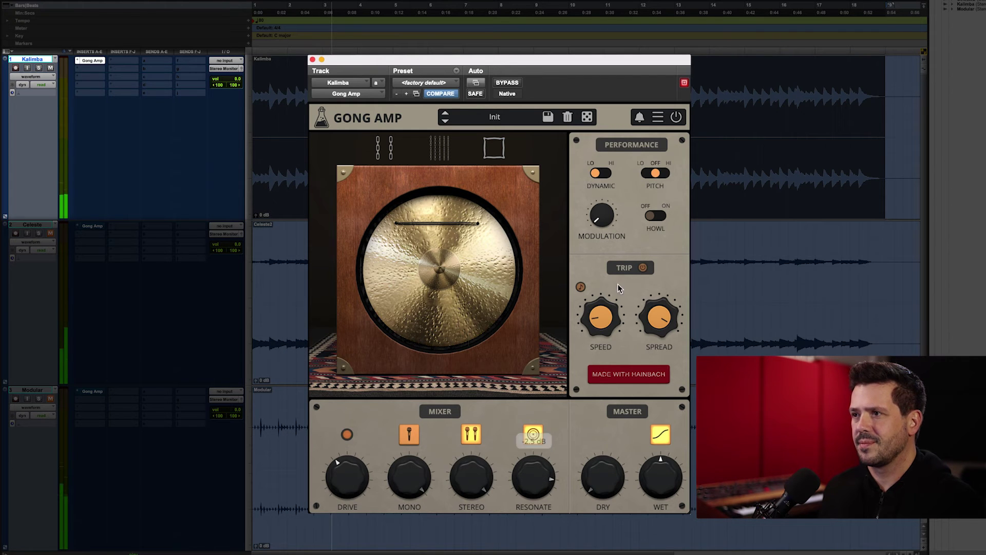
- Raise Drive to 49% and set the Resonate level to -4.0 dB
mouse_move(356, 485)
left_mouse_down()
mouse_move(362, 442)
mouse_move(359, 475)
left_mouse_up()
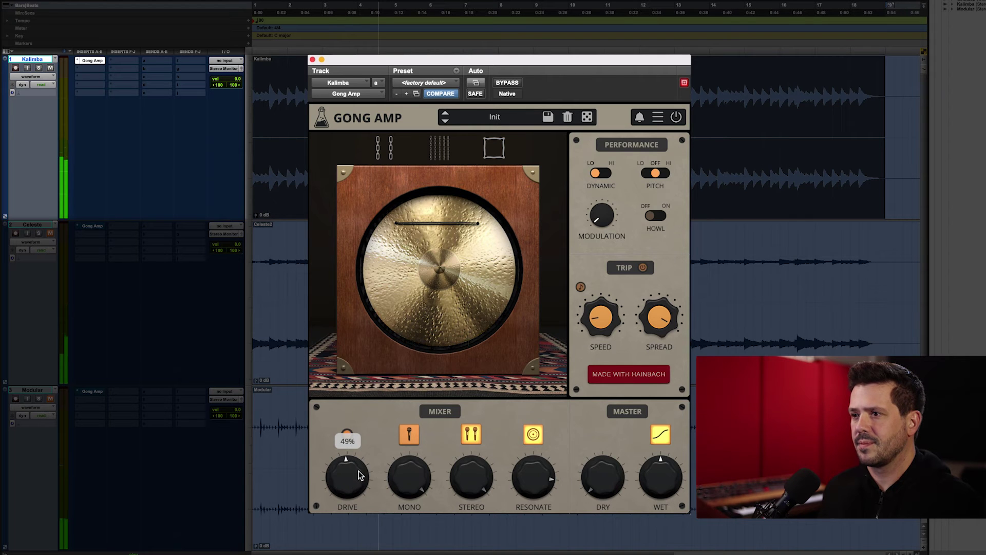
left_click_drag(520, 470, 519, 480)
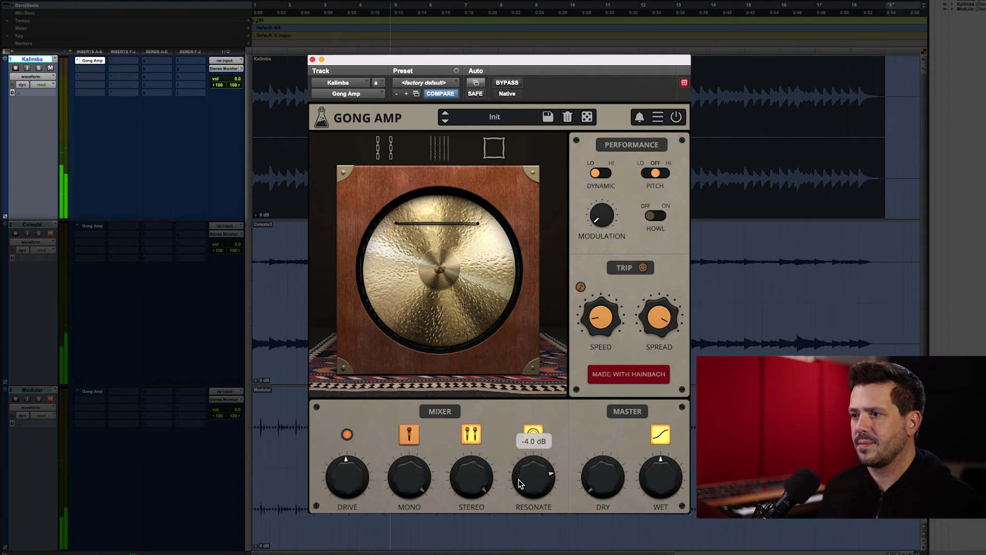
- Audition Howl with Modulation at 0%, and switch Howl off
left_click(663, 218)
left_click(600, 216)
mouse_move(600, 215)
left_mouse_down()
mouse_move(626, 92)
mouse_move(608, 224)
left_mouse_up()
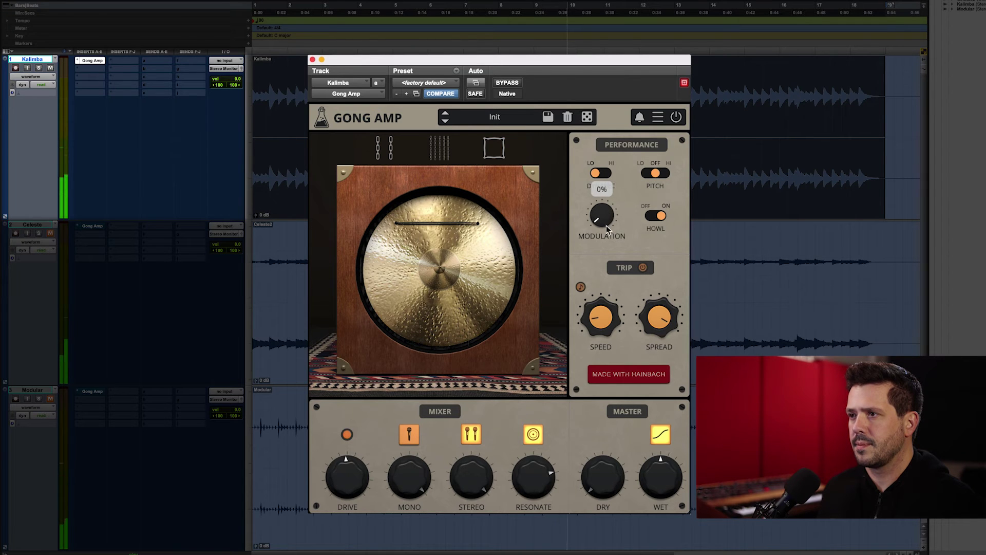
left_click(656, 216)
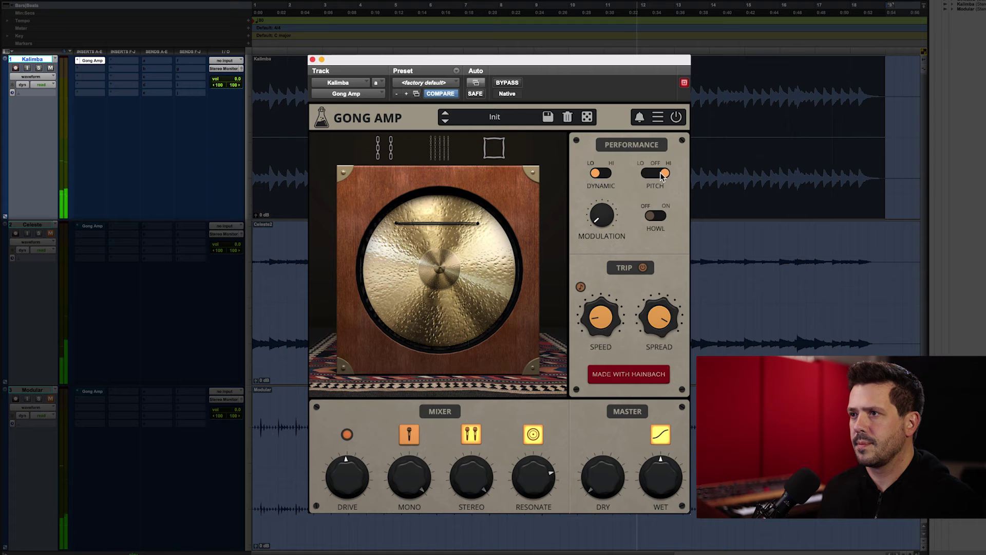
- Switch Pitch from HI to LO and set the Resonate level to -3.3 dB
left_click_drag(663, 176, 623, 176)
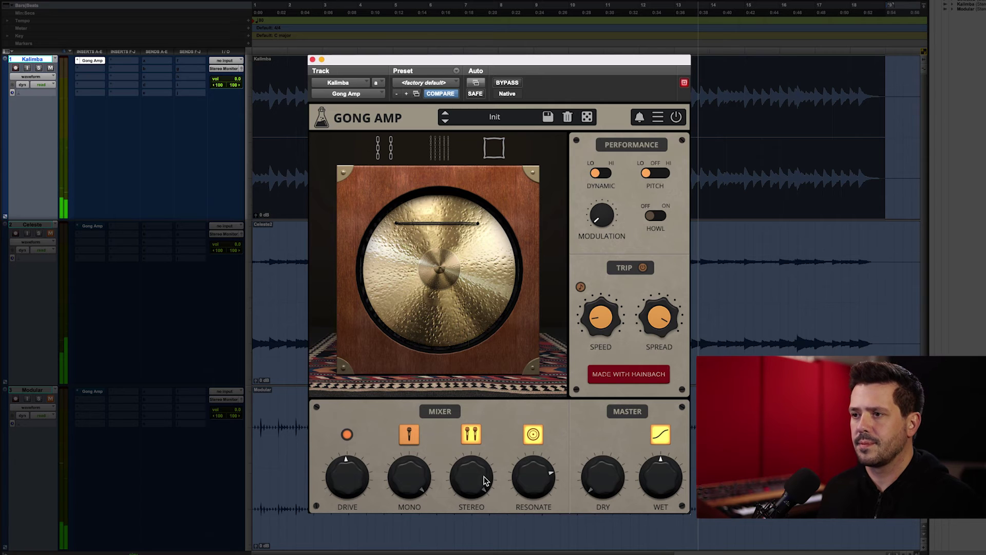
left_click_drag(534, 464, 435, 478)
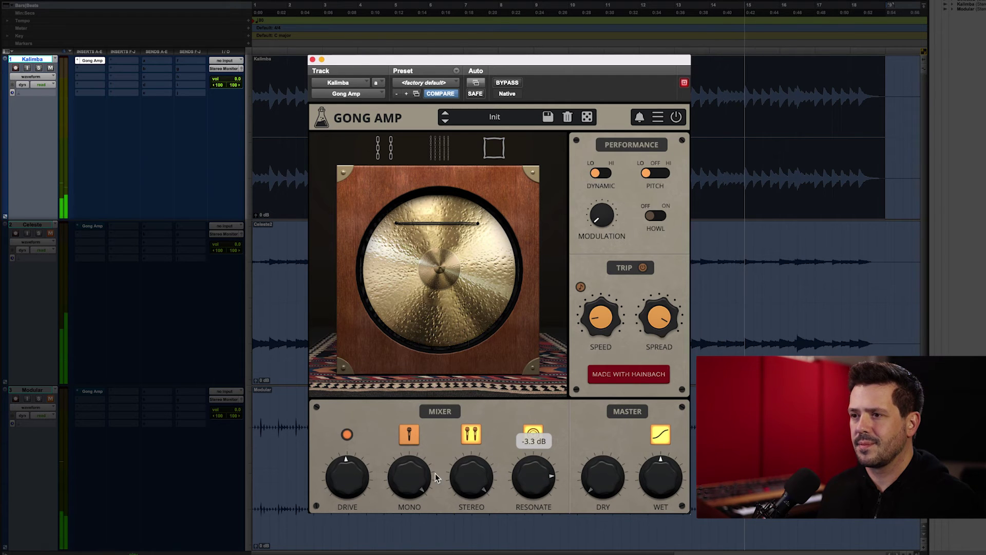
- Enable the Mono channel with its level turned up, and put the pillow on the gong
left_click(409, 436)
left_click_drag(410, 447, 434, 368)
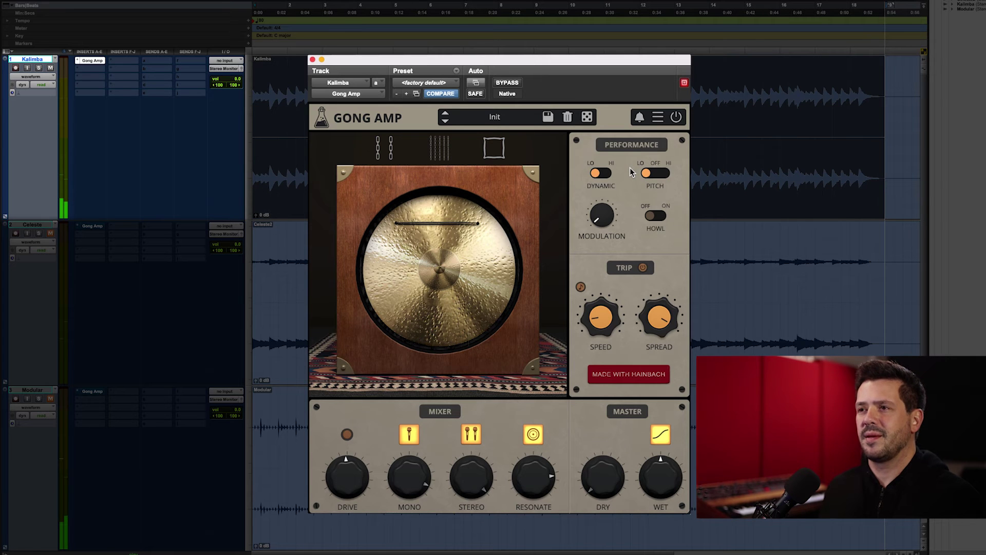
left_click(492, 148)
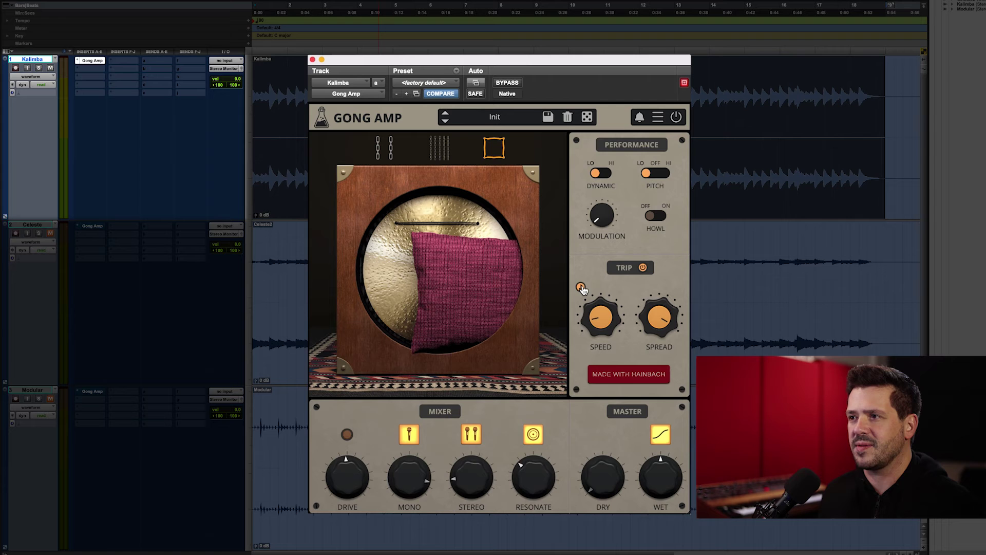
- Sync the Trip Speed to the tempo at 1/2T and turn Spread down
mouse_move(598, 311)
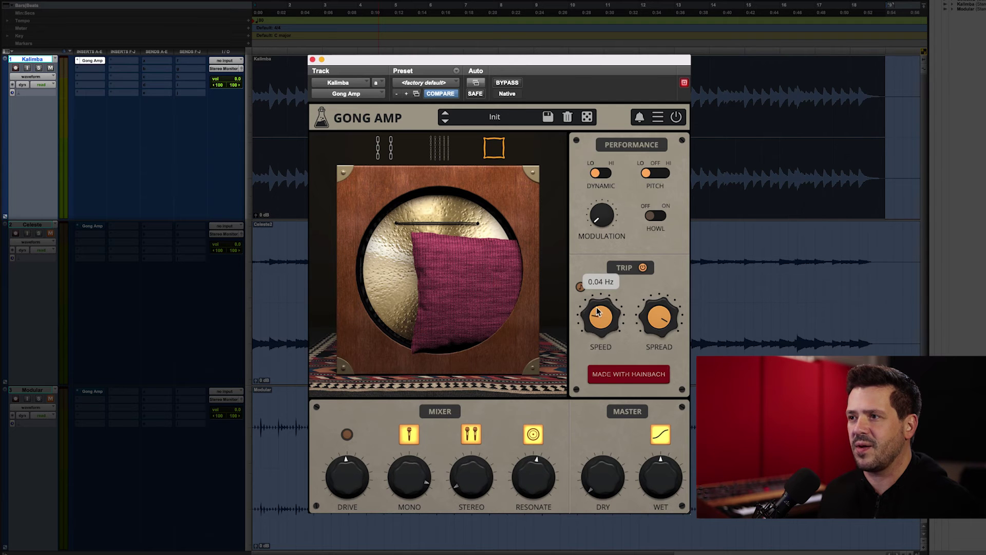
mouse_move(599, 289)
left_mouse_down()
mouse_move(610, 242)
mouse_move(591, 298)
mouse_move(604, 297)
mouse_move(608, 281)
mouse_move(593, 360)
mouse_move(602, 303)
left_mouse_up()
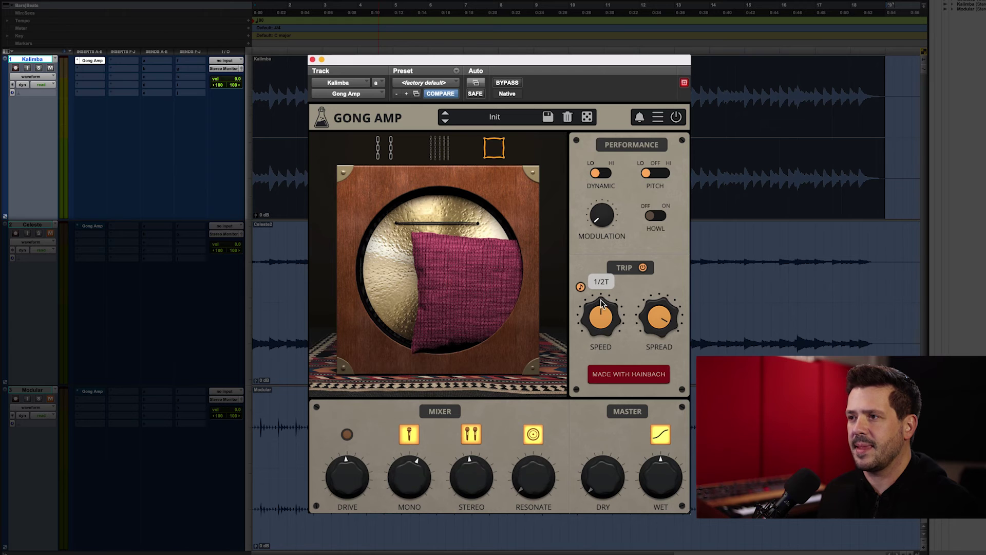
left_click_drag(654, 315, 646, 460)
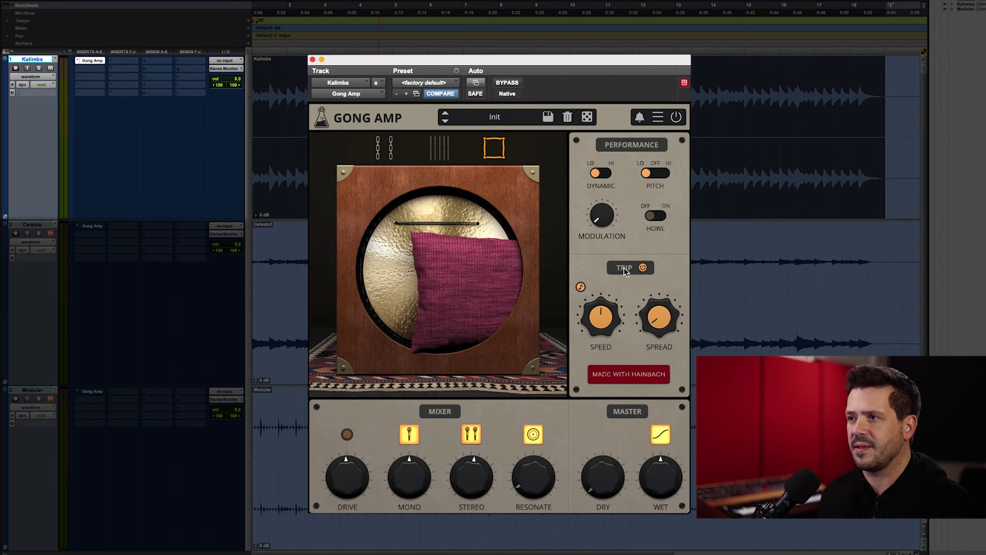
- Raise the Trip Spread to 88% and increase it slightly further while the Kalimba plays
mouse_move(406, 495)
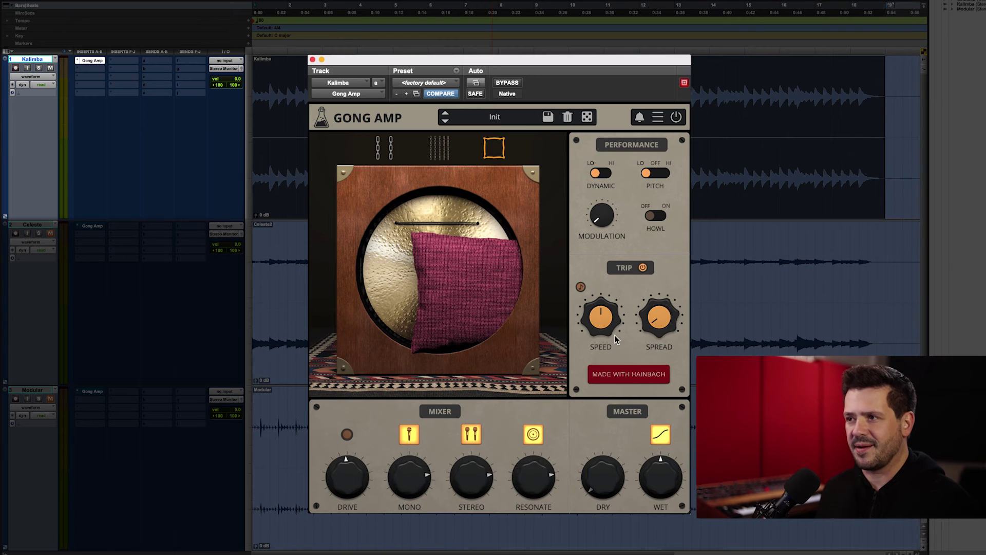
left_click_drag(662, 314, 688, 213)
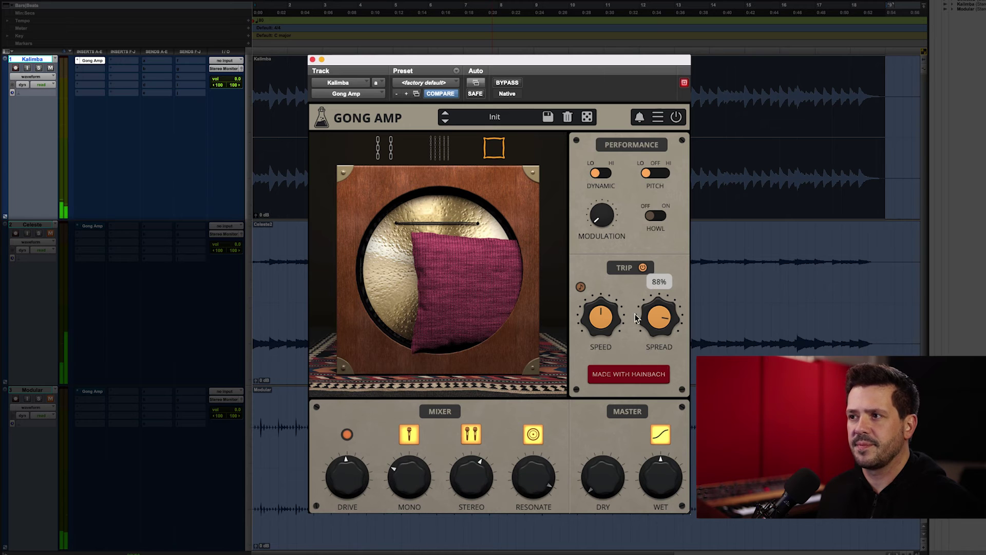
left_click_drag(670, 311, 672, 303)
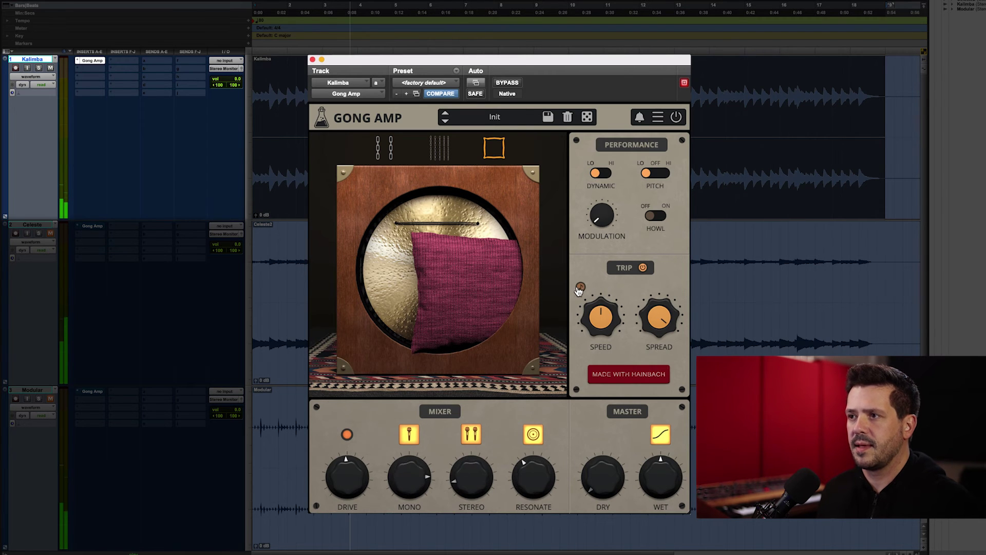
- Sync the Trip Speed to the tempo and slow it down during playback
left_click_drag(606, 317, 602, 322)
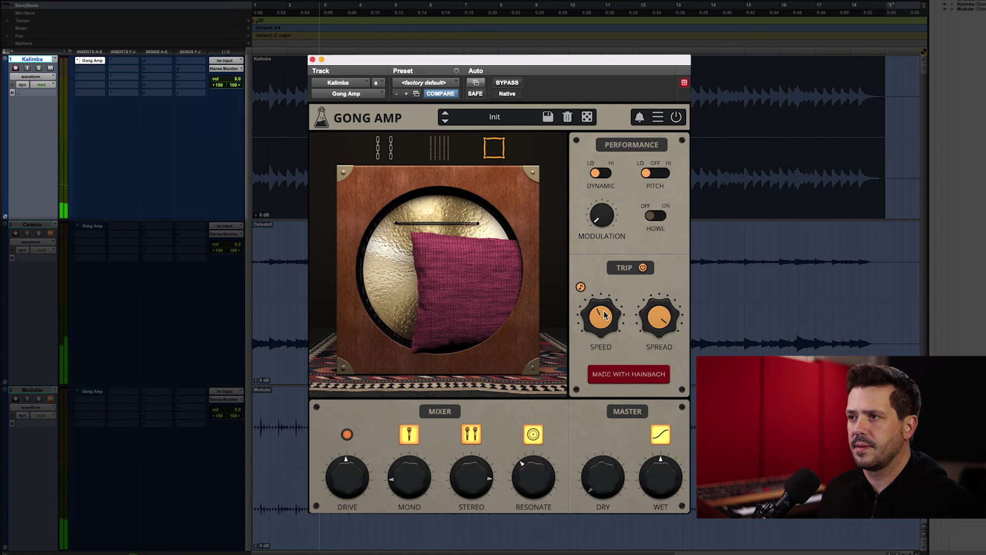
left_click_drag(604, 314, 594, 332)
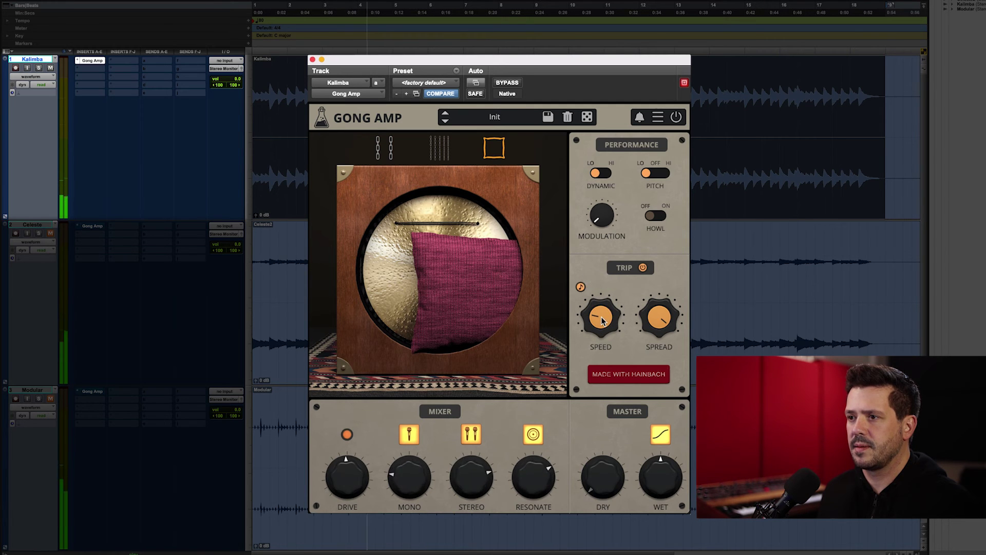
- Rebalance the master section by raising Wet to 6.6 dB and Dry to slightly below -0.4 dB
left_click_drag(604, 457, 621, 408)
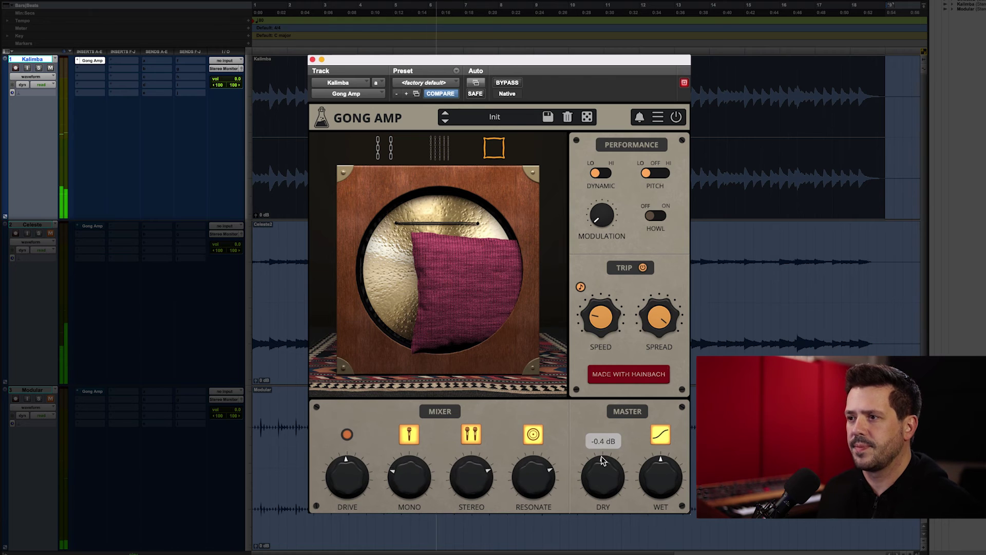
left_click_drag(652, 465, 673, 450)
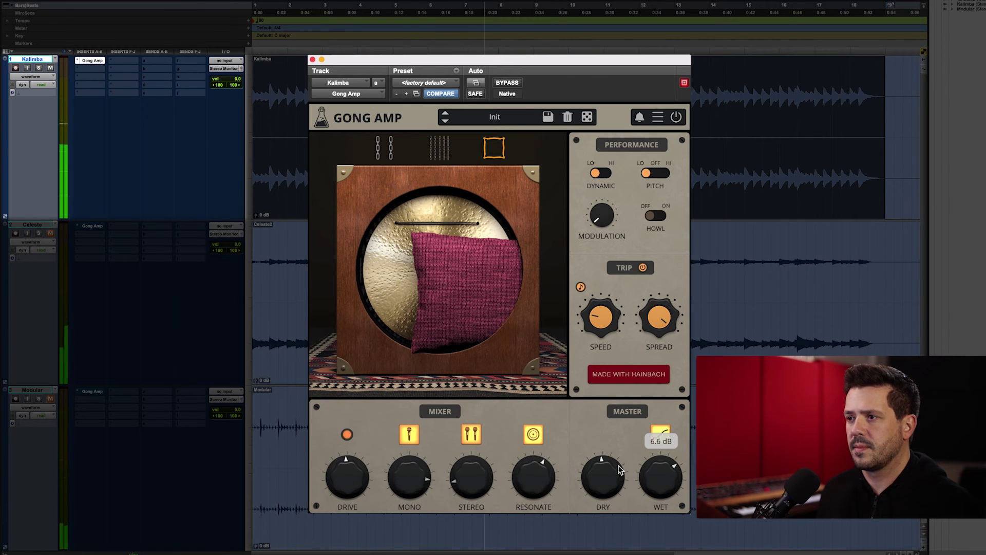
left_click_drag(606, 463, 606, 468)
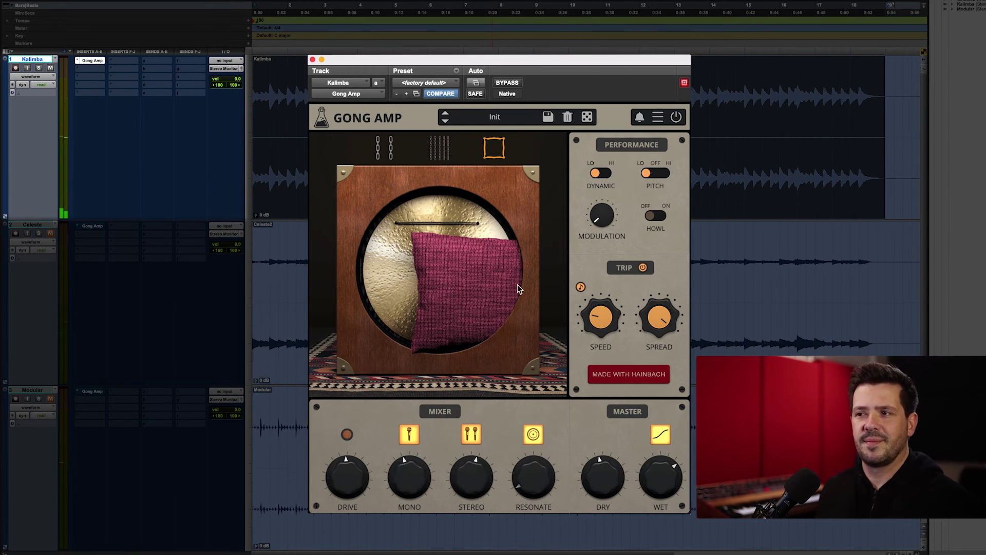
- Replace the pillow with the strings and chains on the gong, and lower Wet slightly
left_click(496, 156)
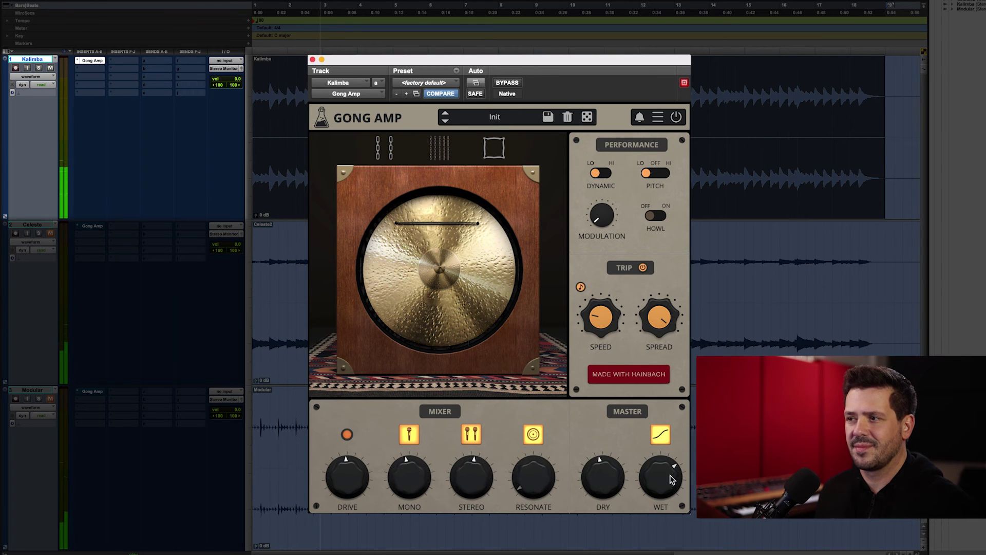
mouse_move(666, 480)
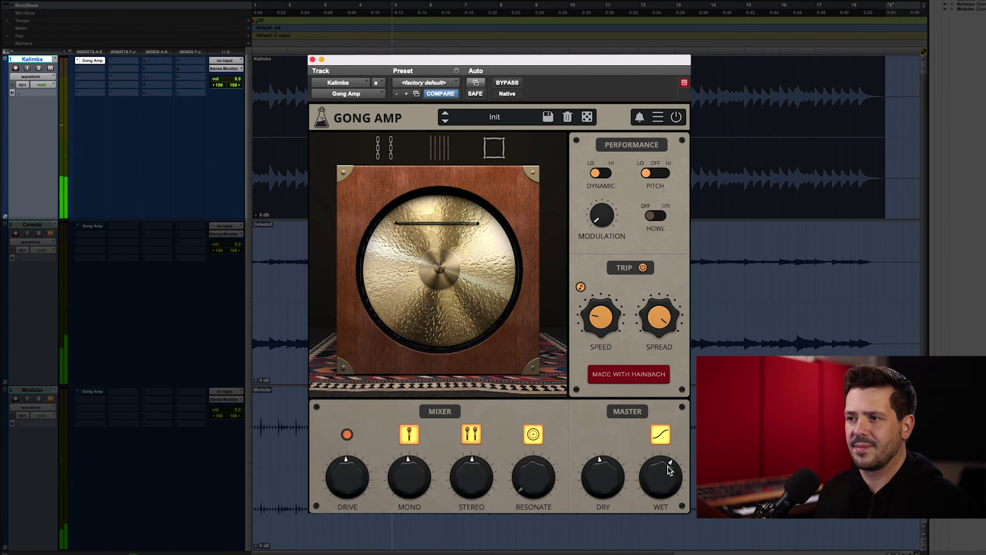
left_click(441, 149)
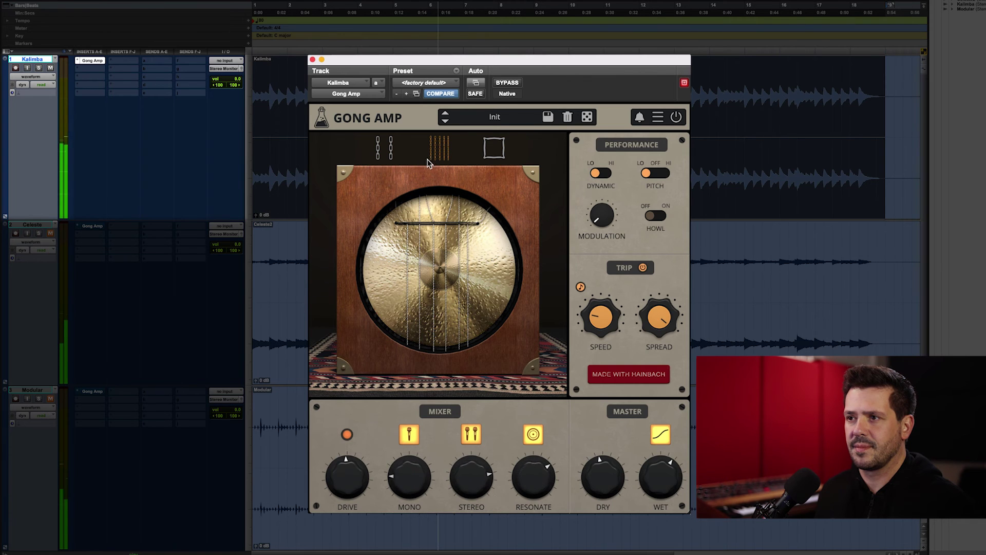
left_click(391, 149)
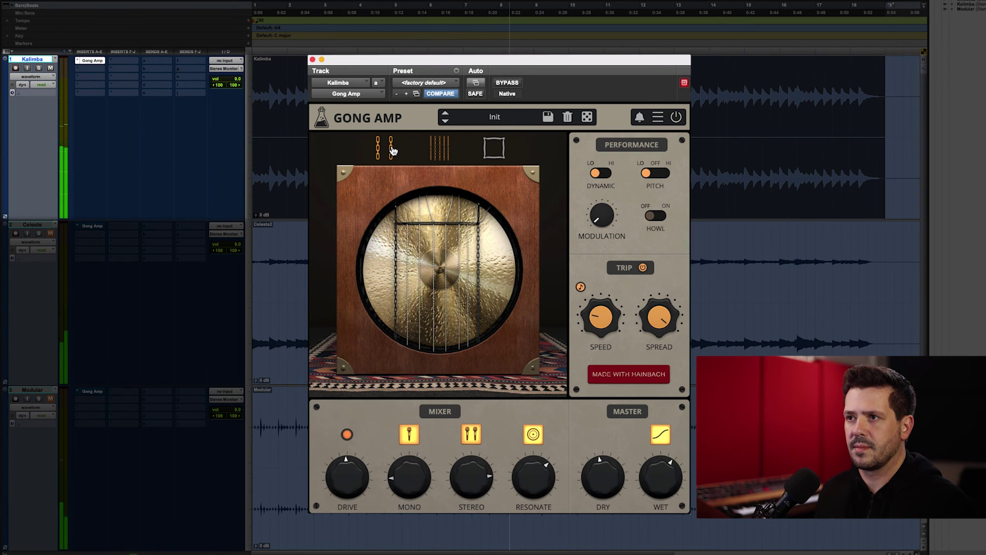
- Add the pillow to the Kalimba's gong and take the chains off during playback
left_click(492, 151)
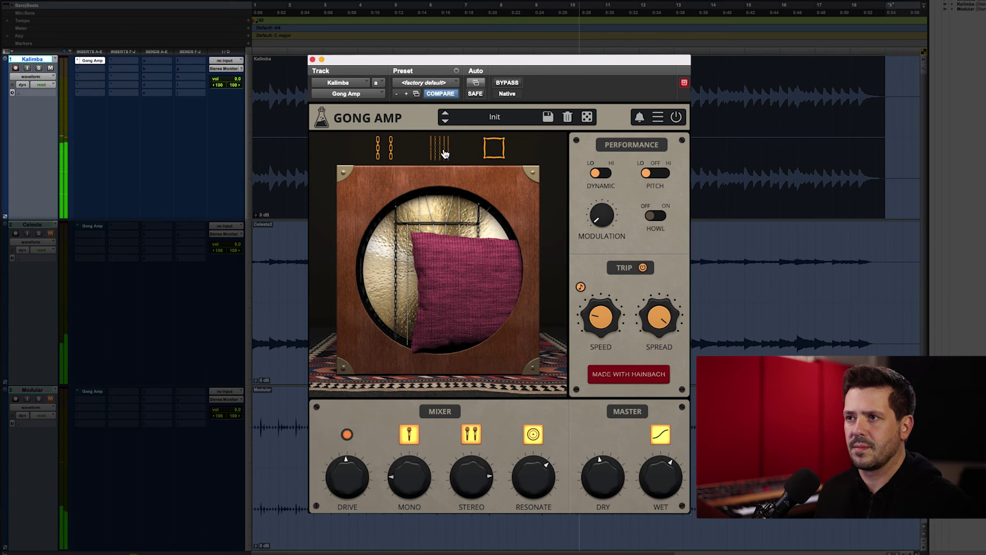
left_click(391, 148)
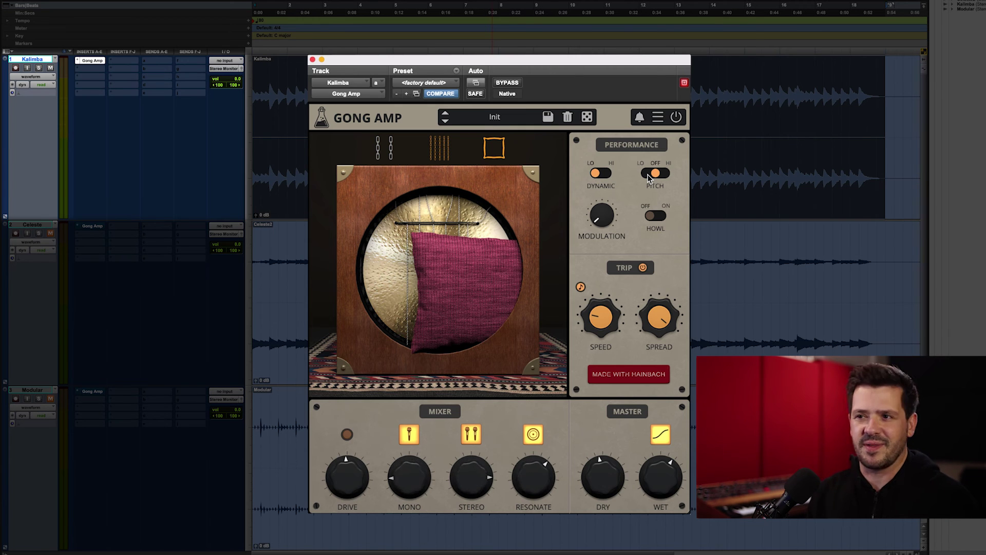
- Open Gong Amp on the Celeste track, take it out of bypass and load the factory preset Warp Chords
left_click(47, 217)
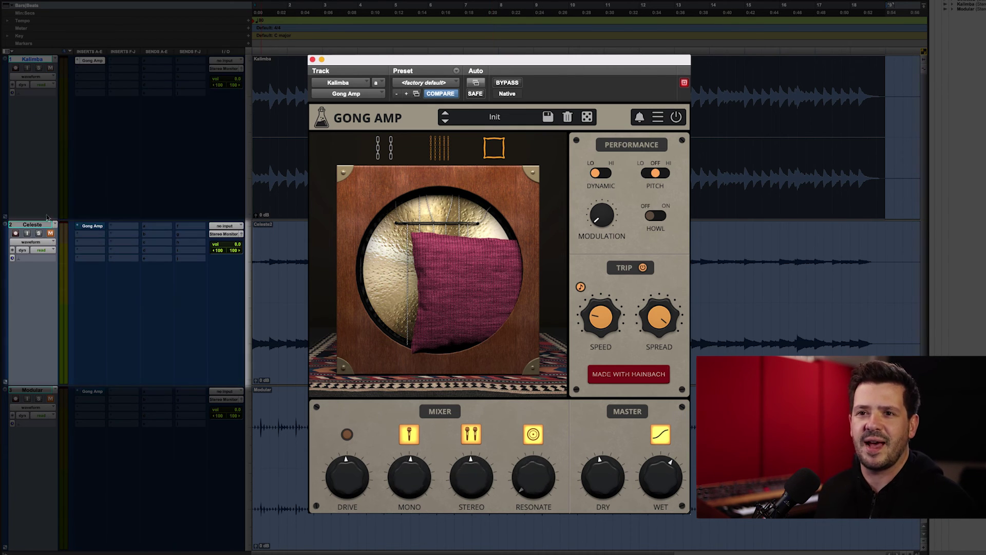
left_click(103, 230)
right_click(94, 226)
left_click(108, 229)
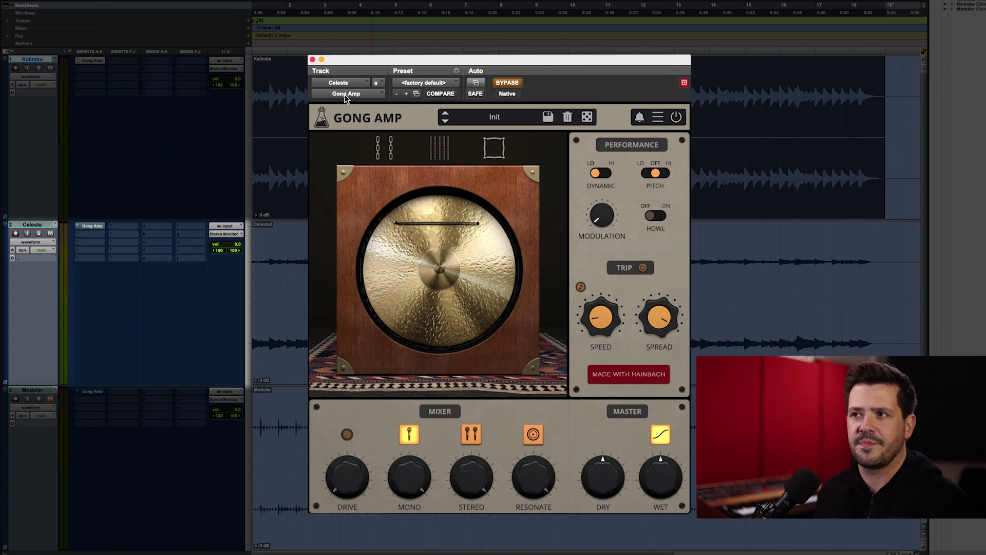
left_click(493, 116)
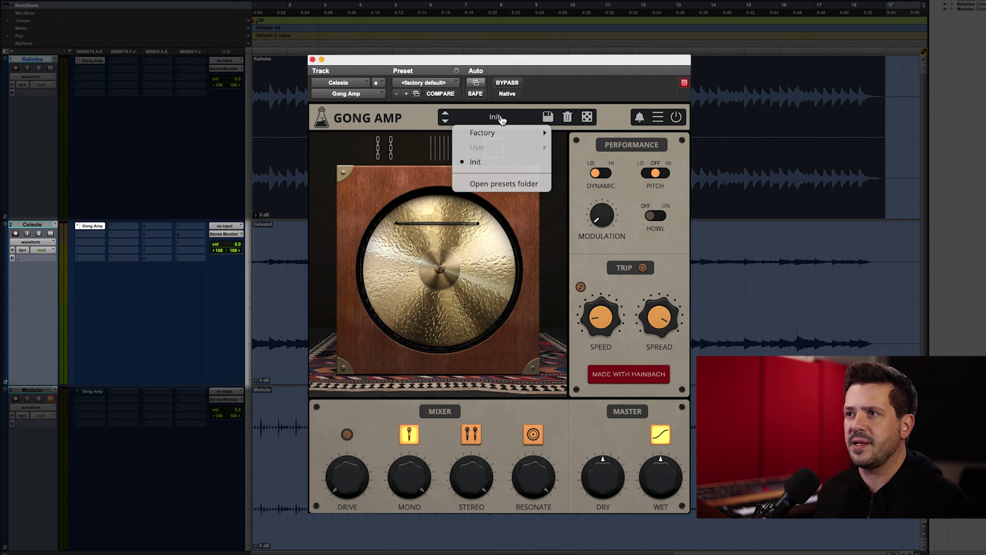
mouse_move(498, 131)
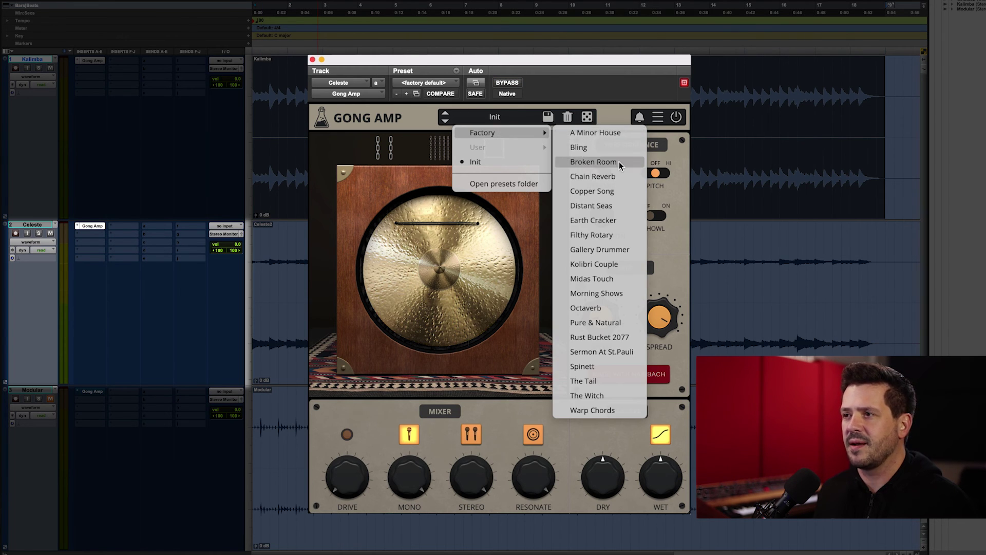
left_click(596, 412)
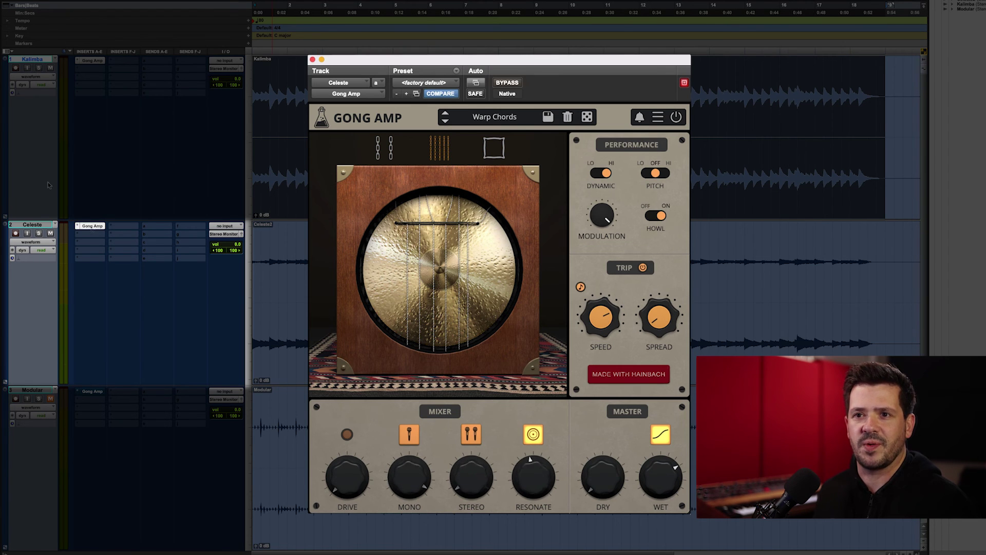
- Play the Celeste with Gong Amp bypassed and re-enable the plugin to compare the dry and processed sound
left_click(91, 225, "super")
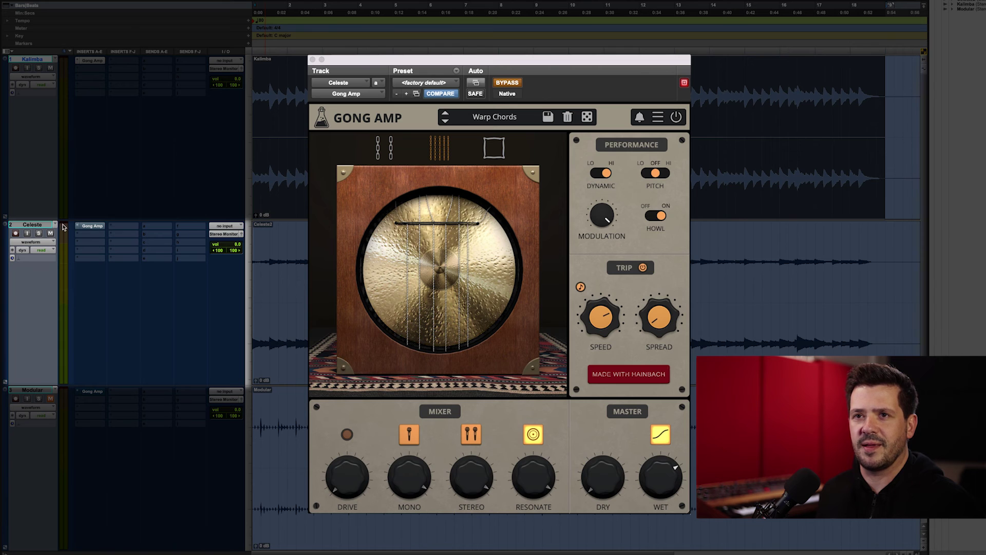
key("space")
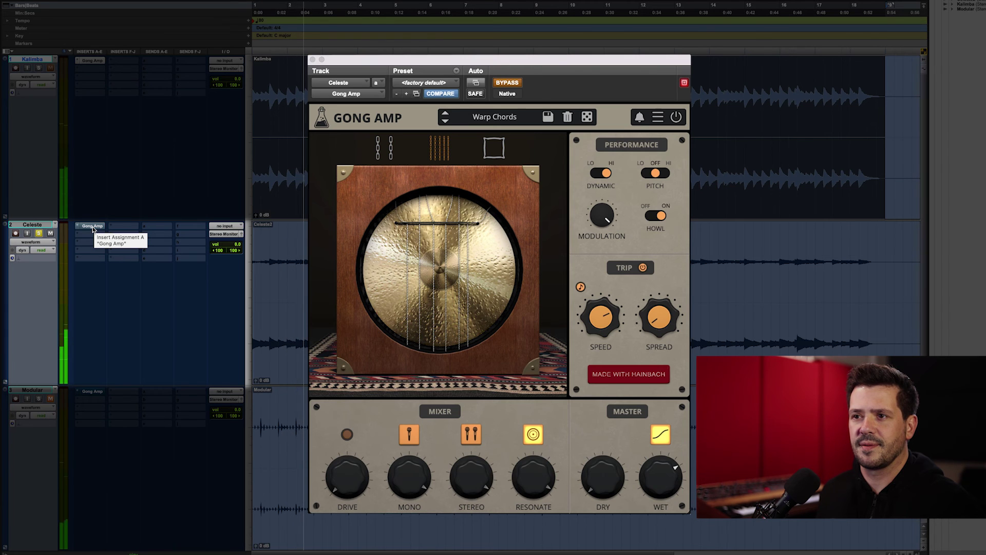
left_click(91, 226, "super")
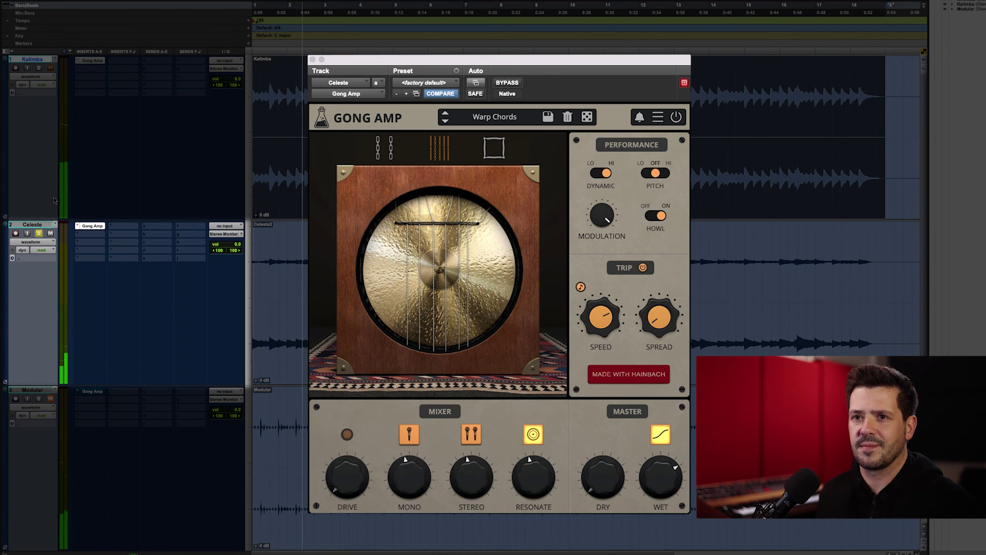
- Solo the Kalimba together with the Celeste and take the Kalimba's Gong Amp out of bypass
left_click(34, 225)
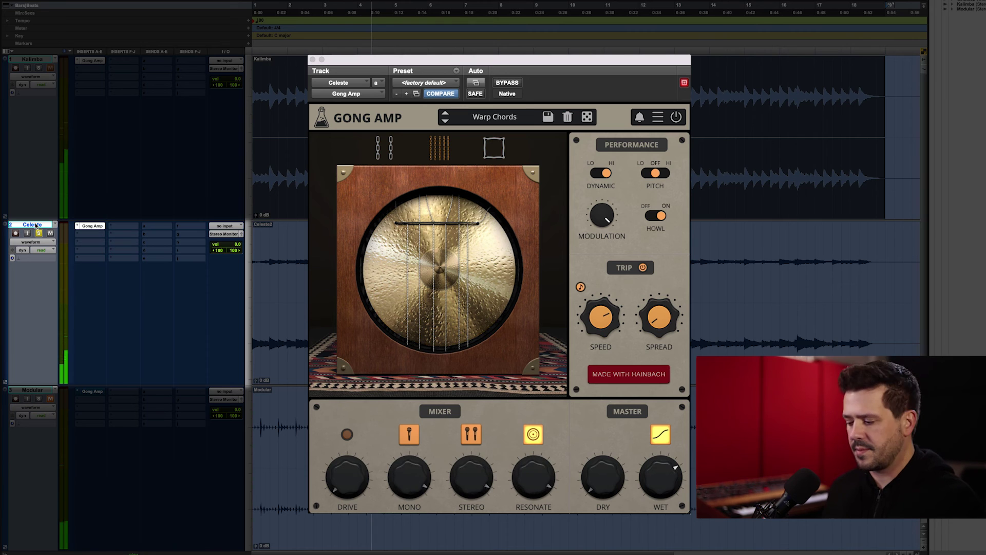
key("shift+p")
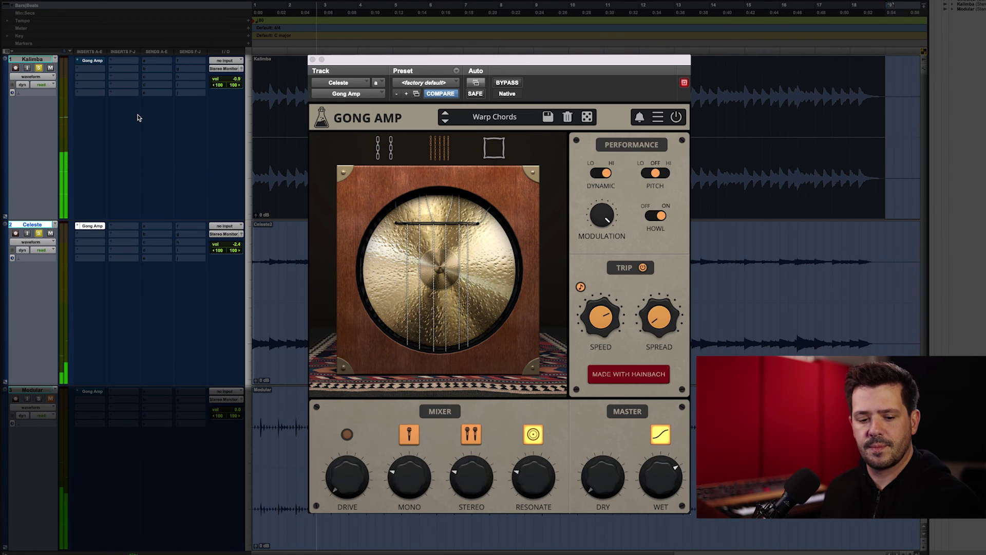
left_click(92, 61)
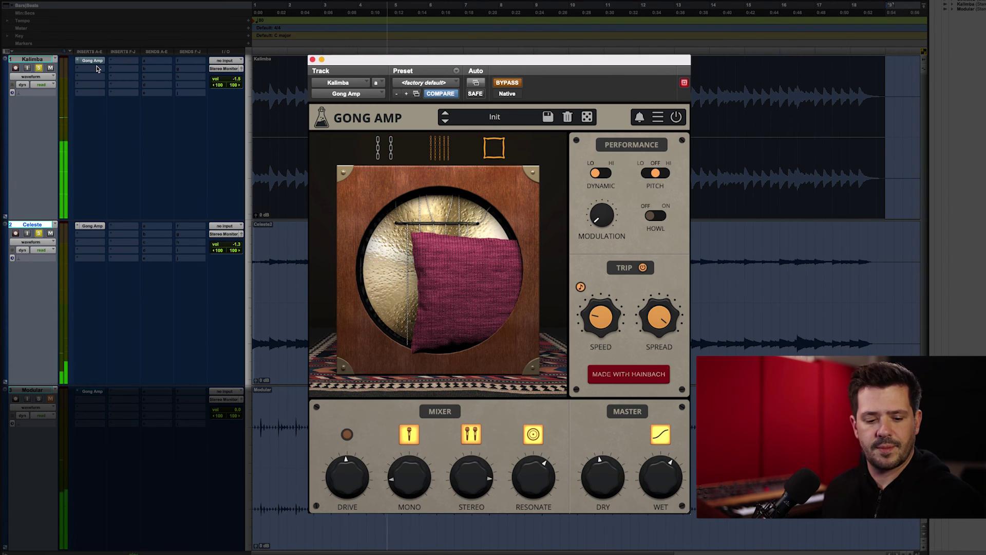
left_click(507, 84)
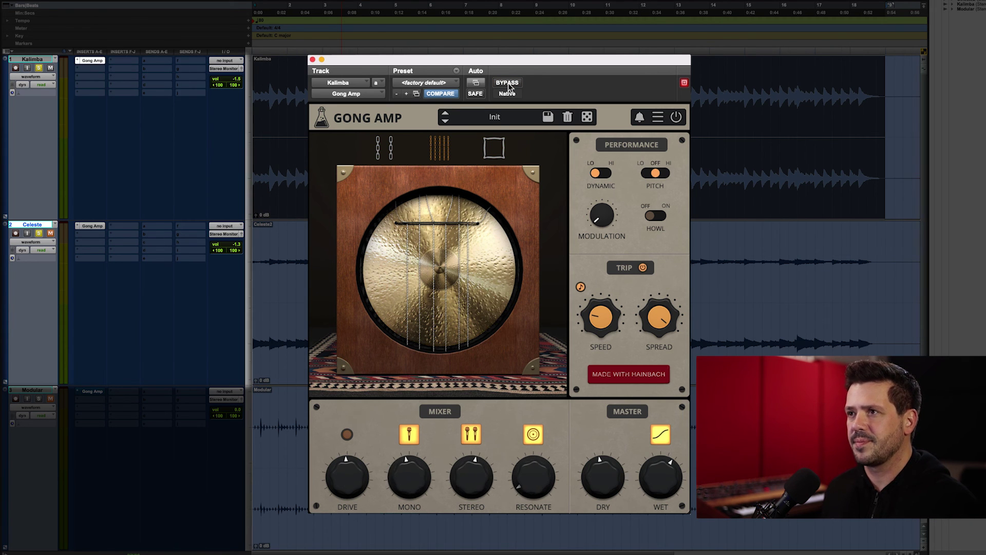
- Turn Wet down to -inf in the Modular track's Gong Amp, and raise it partway during playback
left_click_drag(664, 475, 664, 486)
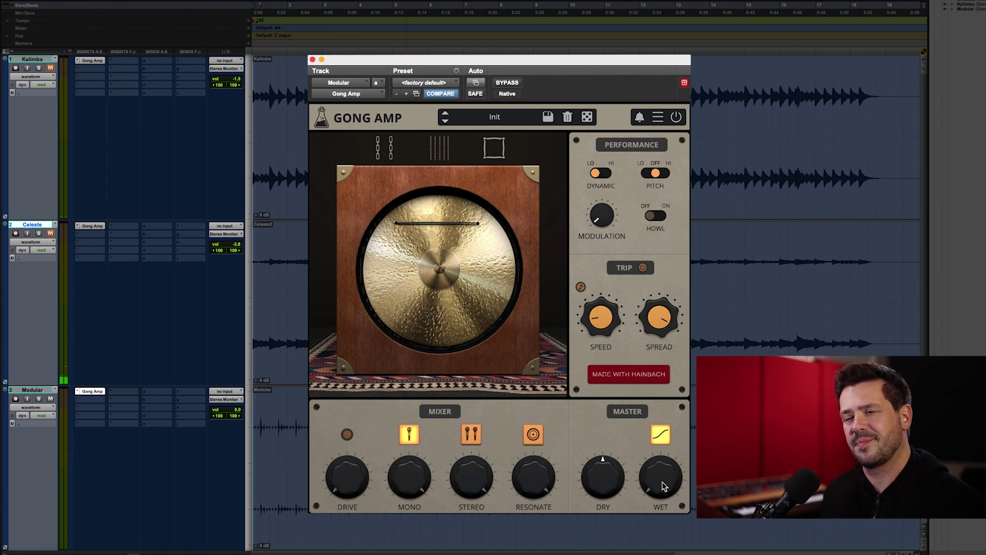
mouse_move(661, 477)
left_click_drag(659, 476, 656, 479)
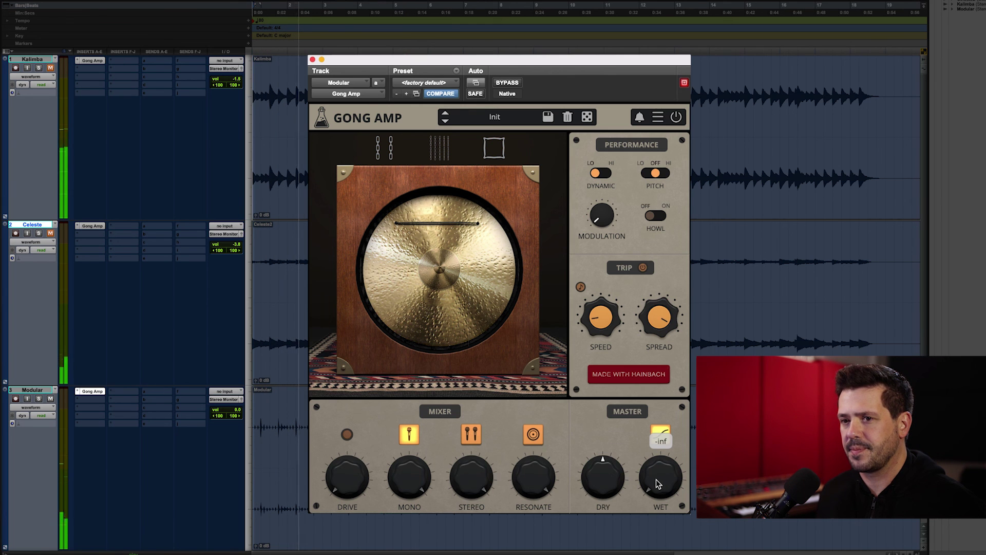
left_click_drag(656, 479, 667, 436)
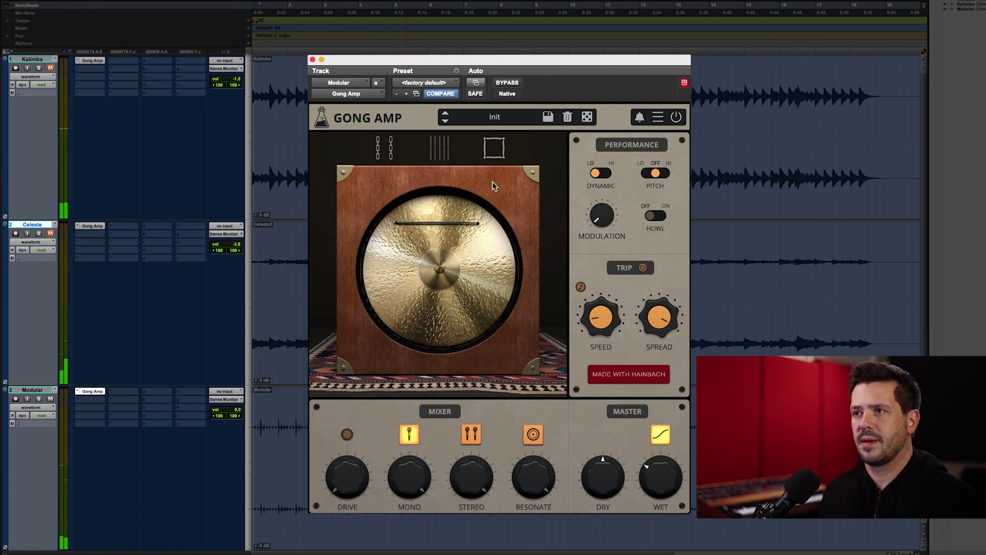
- Try the pillow on the Modular track's gong and remove it again
left_click(489, 149)
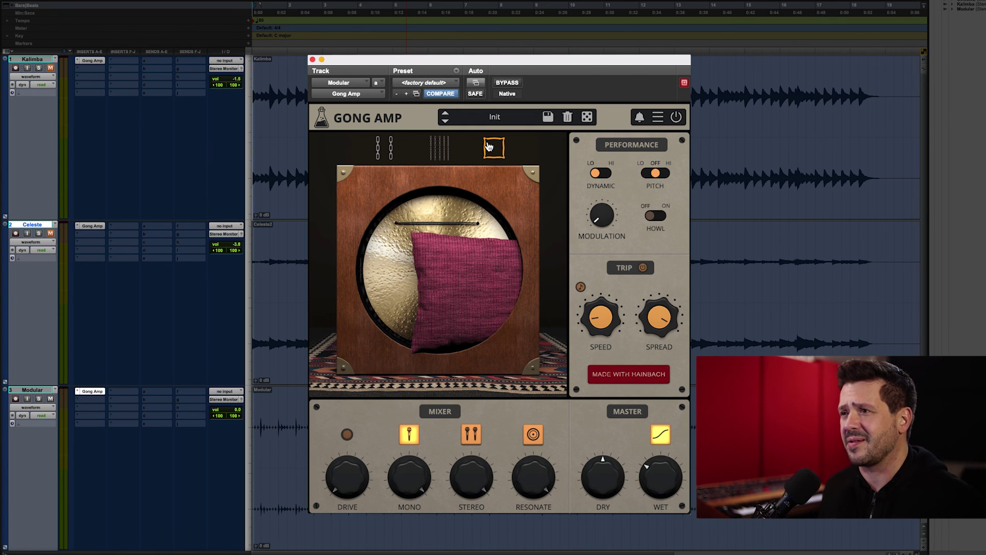
left_click(494, 149)
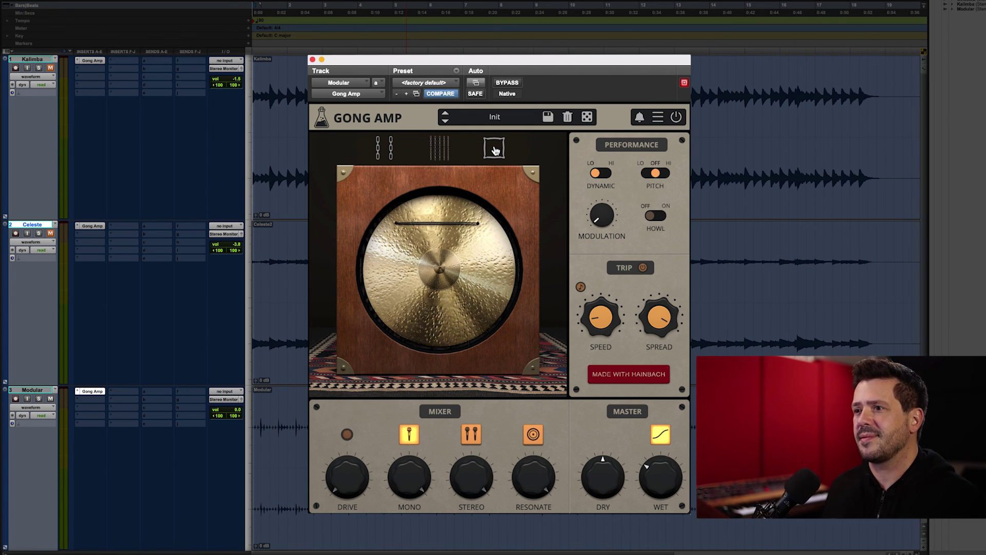
- Raise Wet to -3.4 dB, replace the Mono mic with Stereo and Resonate, and bring Resonate to about -10.1 dB
mouse_move(667, 474)
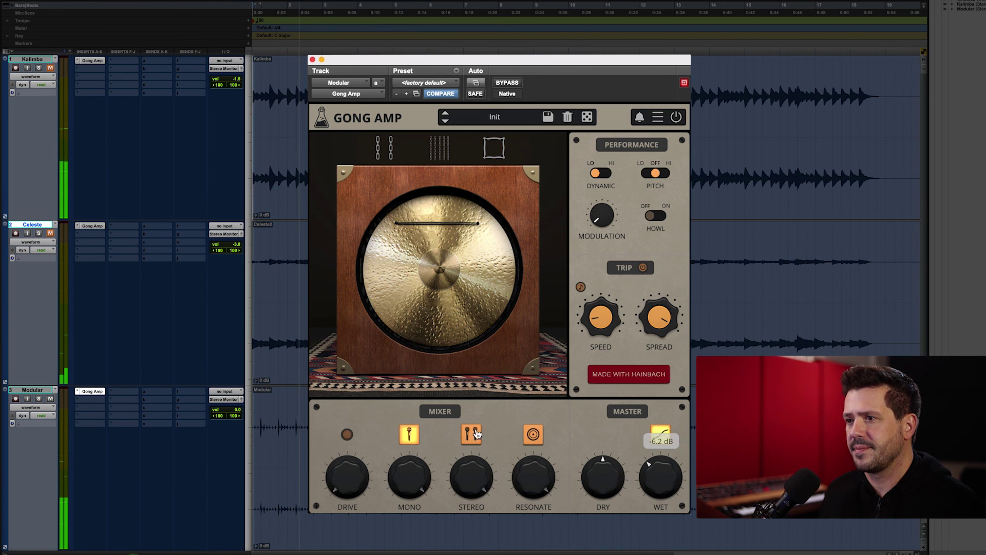
left_click_drag(659, 472, 660, 464)
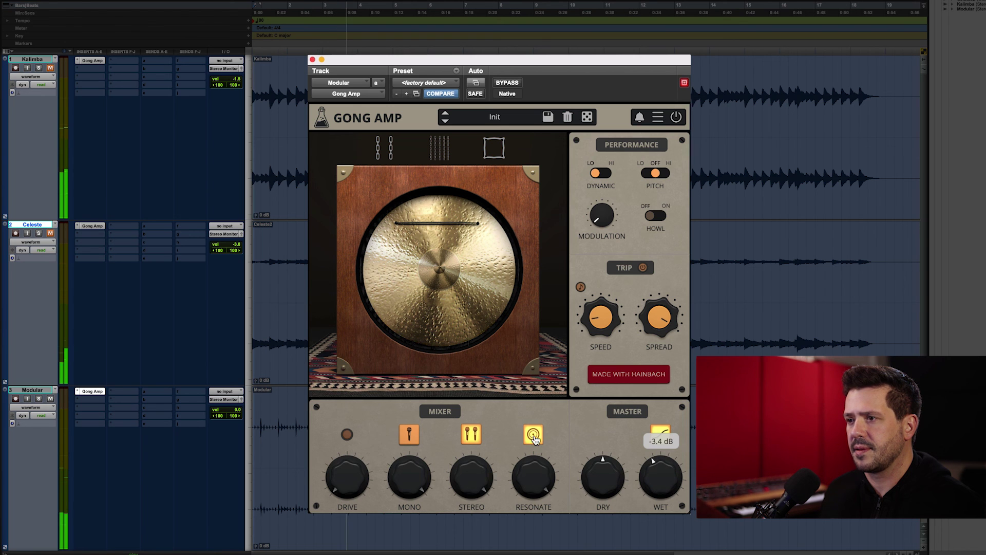
left_click_drag(533, 470, 531, 520)
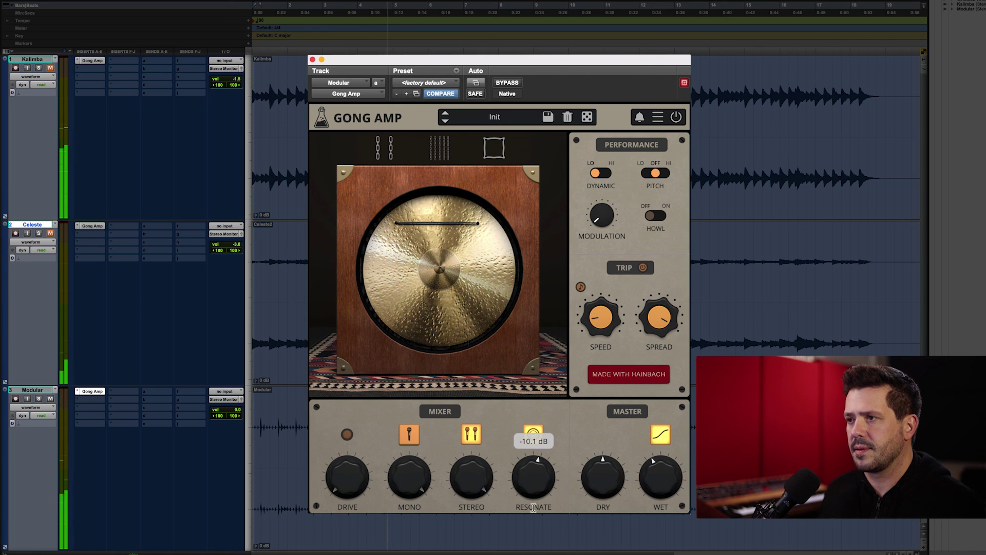
- Turn on Trip for the Modular track with tempo sync and increase its Speed slightly
left_click(643, 268)
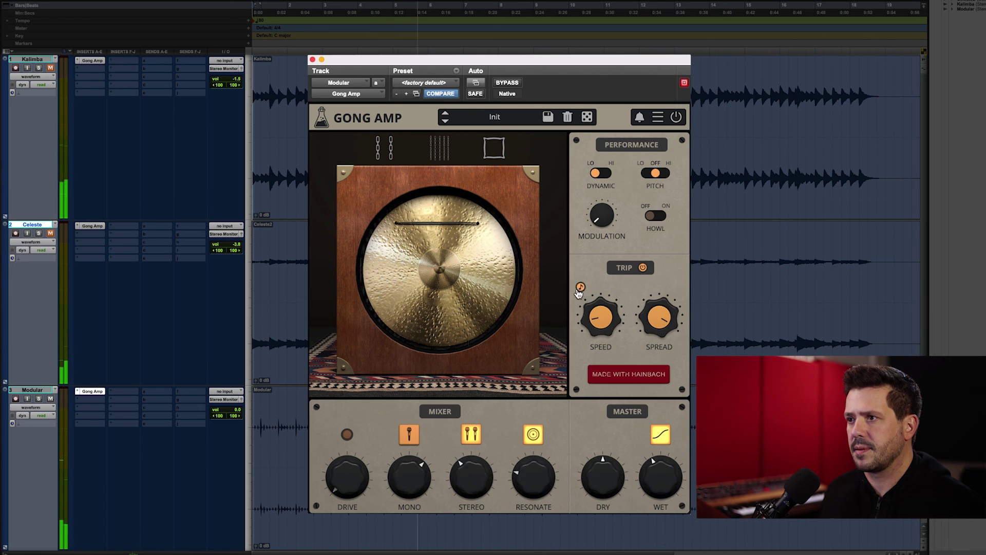
mouse_move(602, 322)
left_click_drag(602, 322, 603, 309)
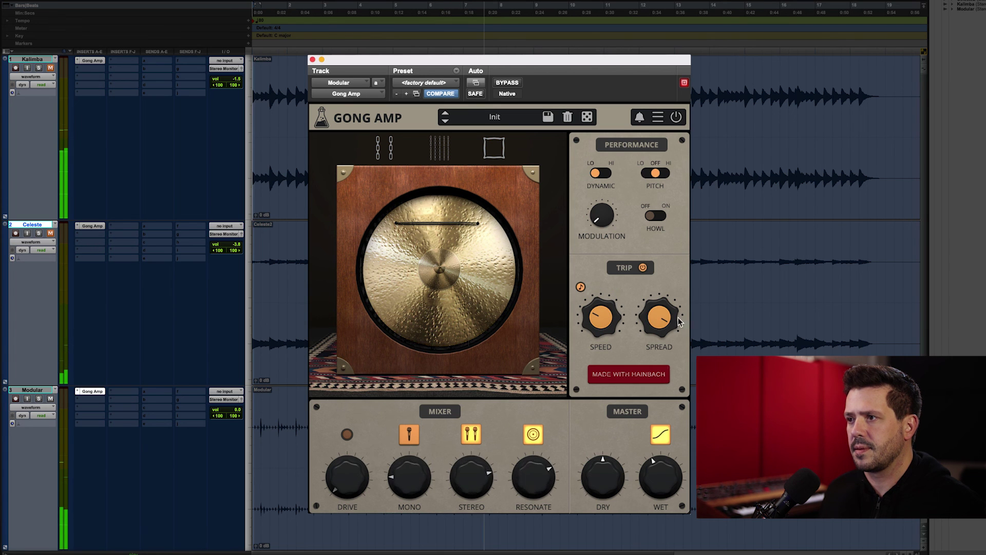
- Pull Wet down to -inf, bring it back up to -8.6 dB and higher, and add the pillow to the gong
mouse_move(655, 490)
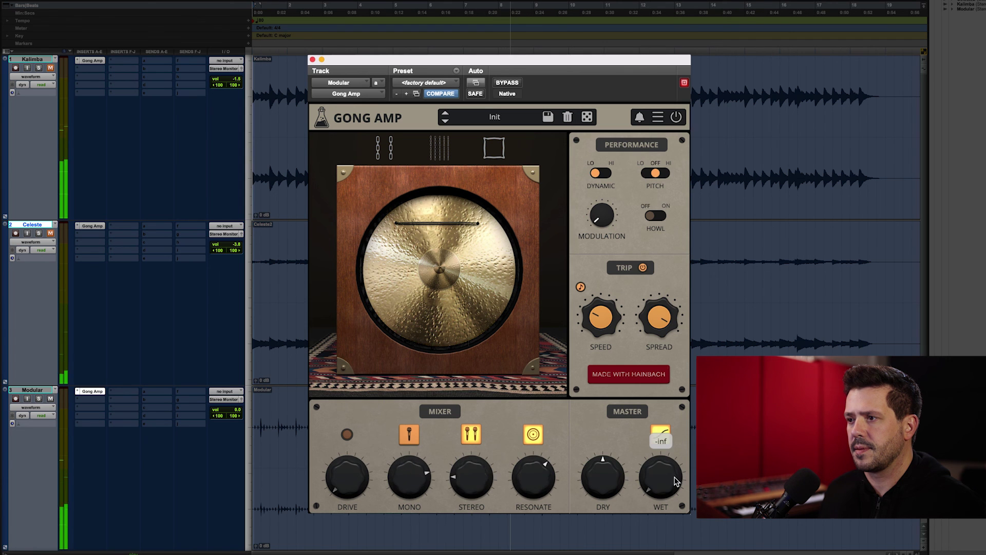
left_click_drag(667, 452, 666, 429)
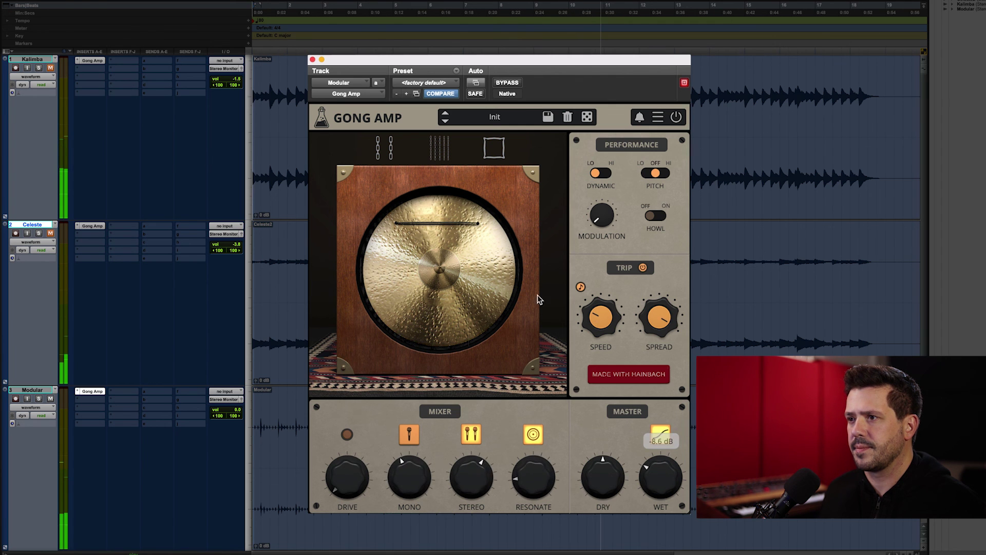
left_click(492, 146)
left_click_drag(673, 485, 669, 466)
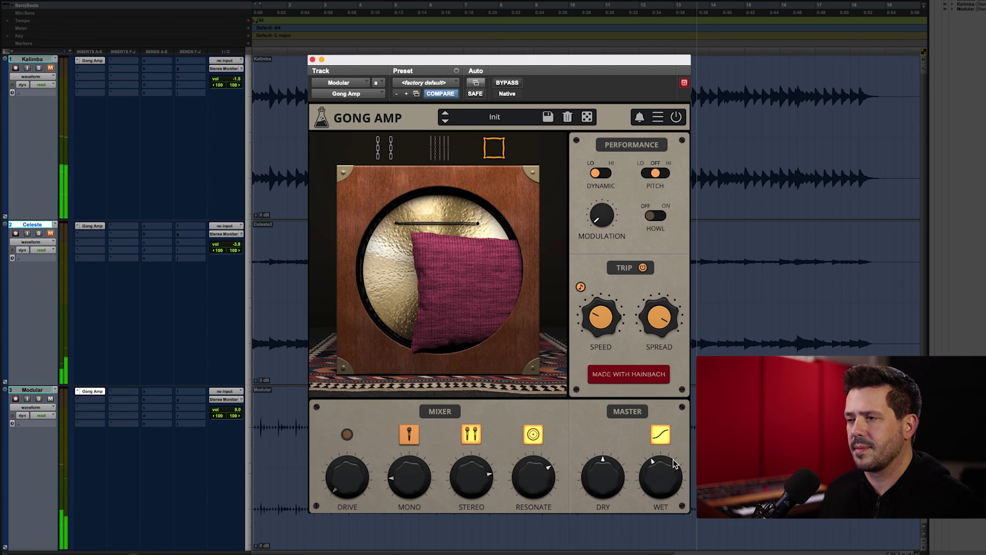